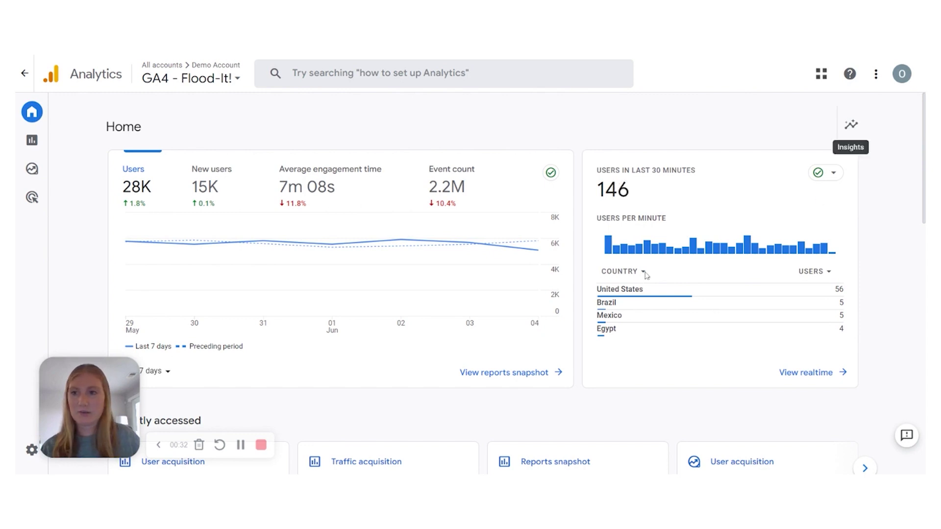
Open the User acquisition report under Reports > Life cycle > Acquisition.
{"action": "mouse_move", "coordinate": [34, 152]}
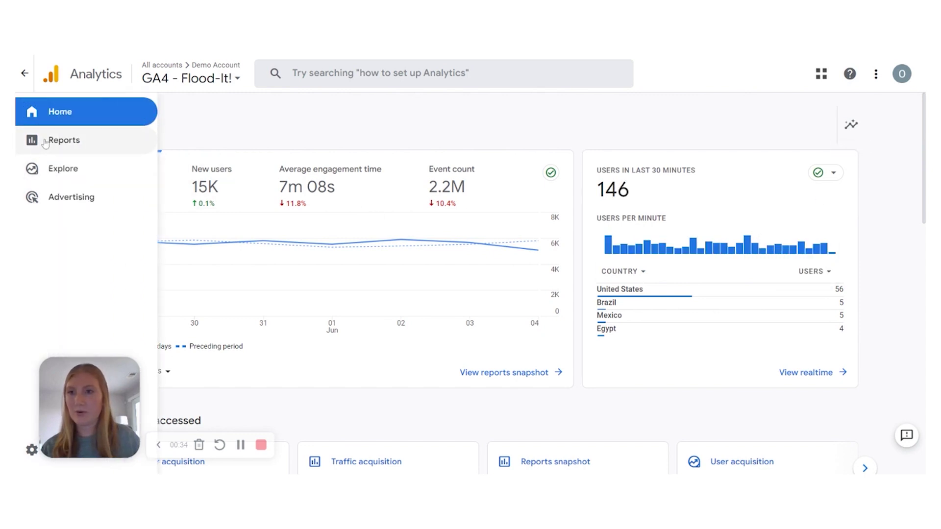
{"action": "left_click", "coordinate": [45, 142]}
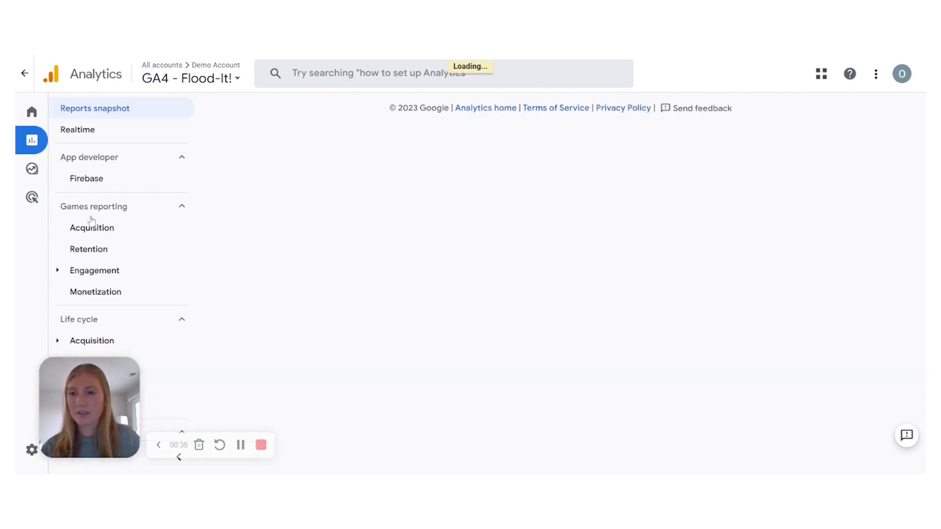
{"action": "scroll", "coordinate": [139, 260], "scroll_direction": "down", "scroll_amount": 1}
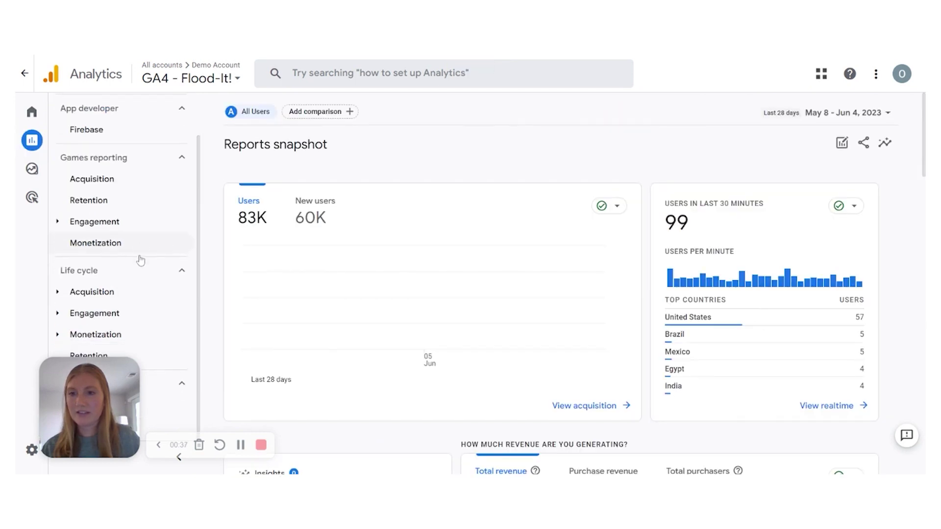
{"action": "left_click", "coordinate": [74, 292]}
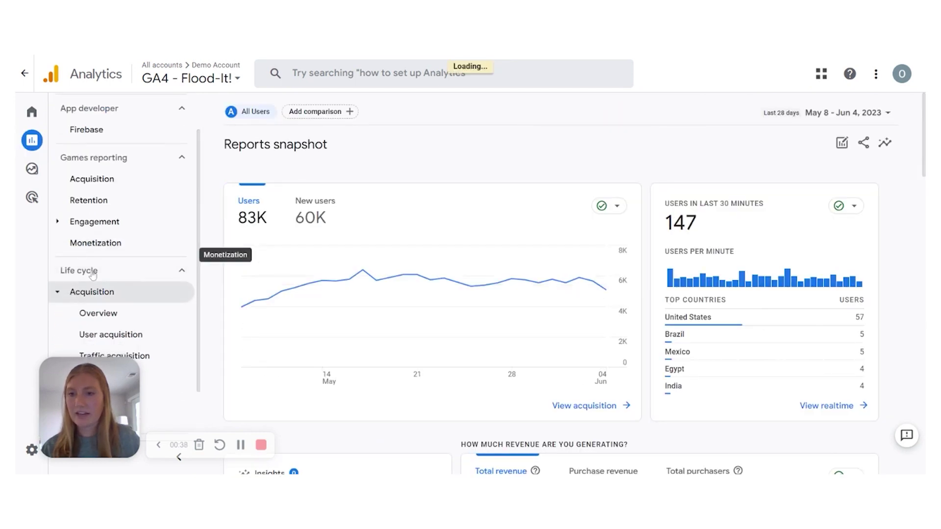
{"action": "scroll", "coordinate": [116, 229], "scroll_direction": "down", "scroll_amount": 1}
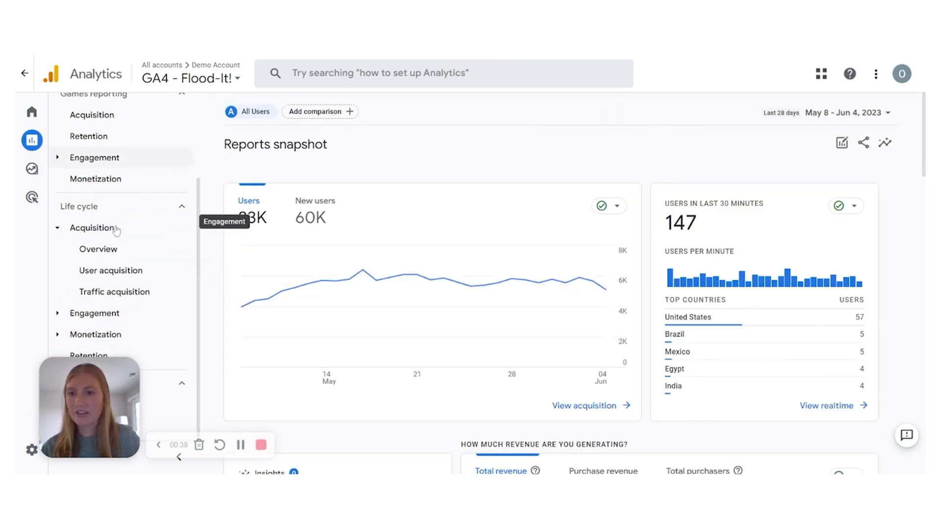
{"action": "left_click", "coordinate": [112, 276]}
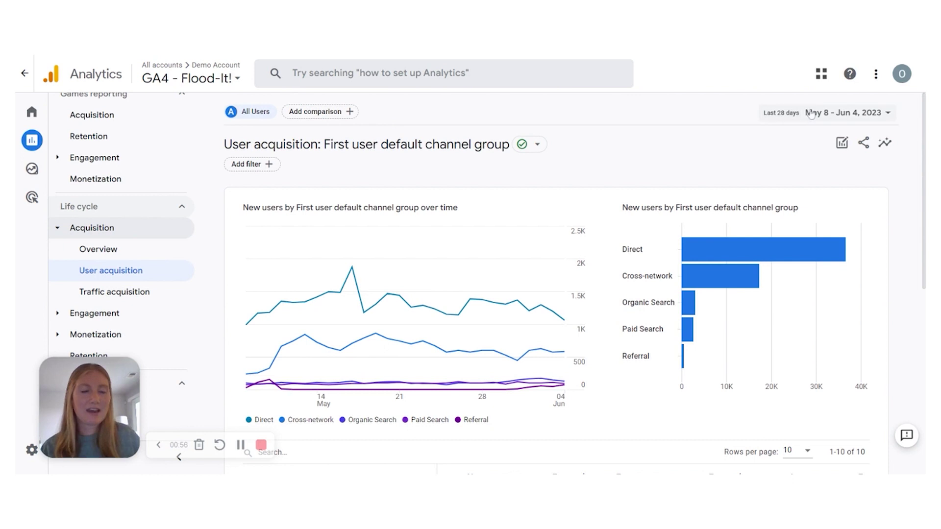
{"action": "left_click", "coordinate": [855, 116]}
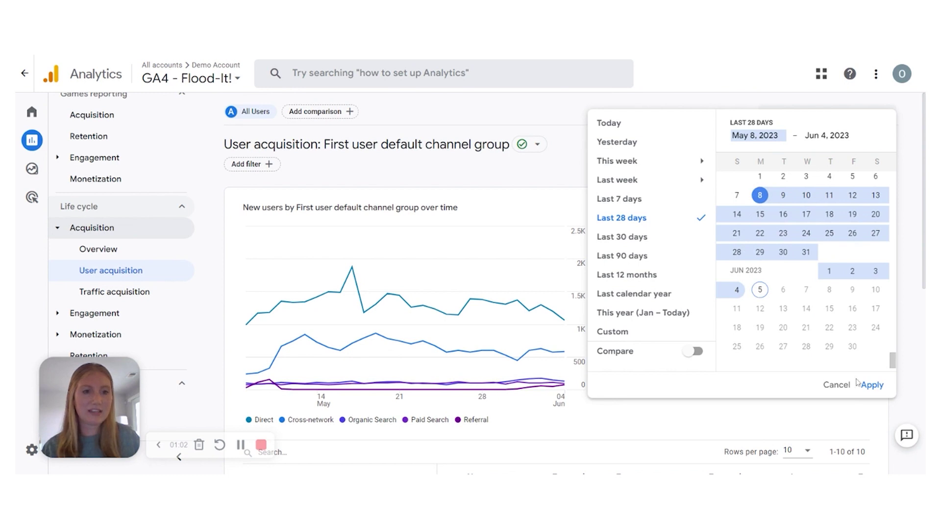
{"action": "left_click", "coordinate": [665, 104]}
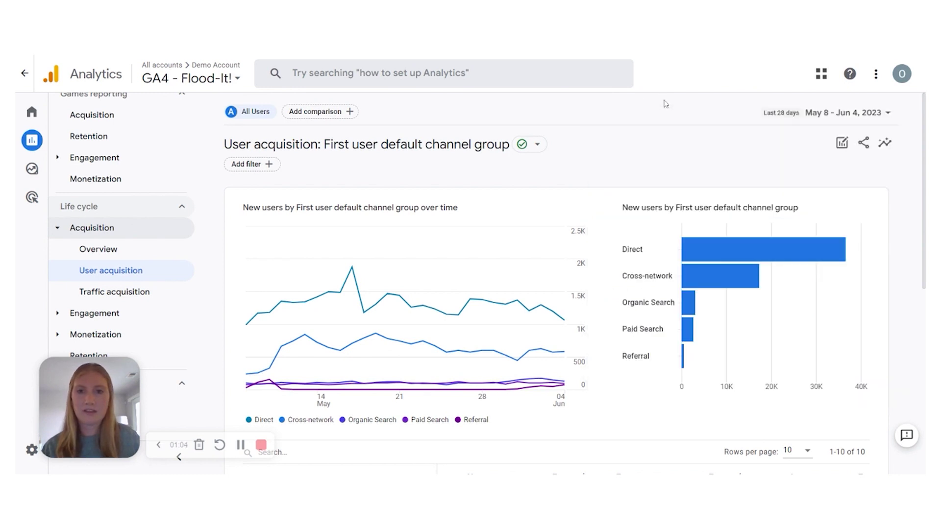
{"action": "left_click", "coordinate": [339, 114]}
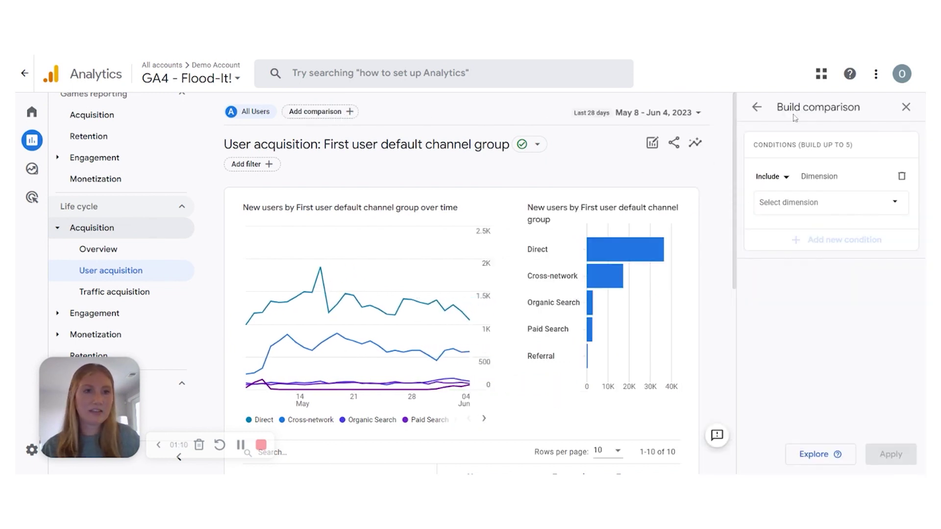
{"action": "left_click", "coordinate": [905, 107]}
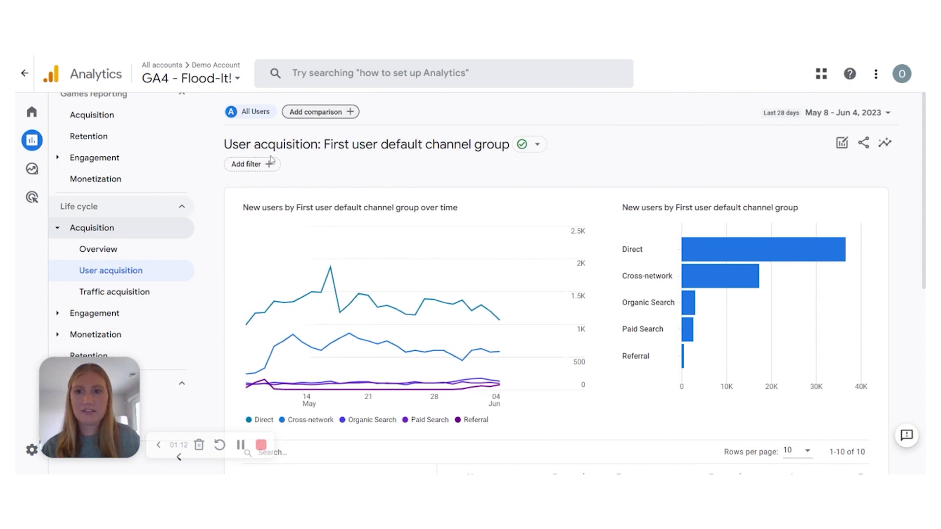
{"action": "left_click", "coordinate": [264, 164]}
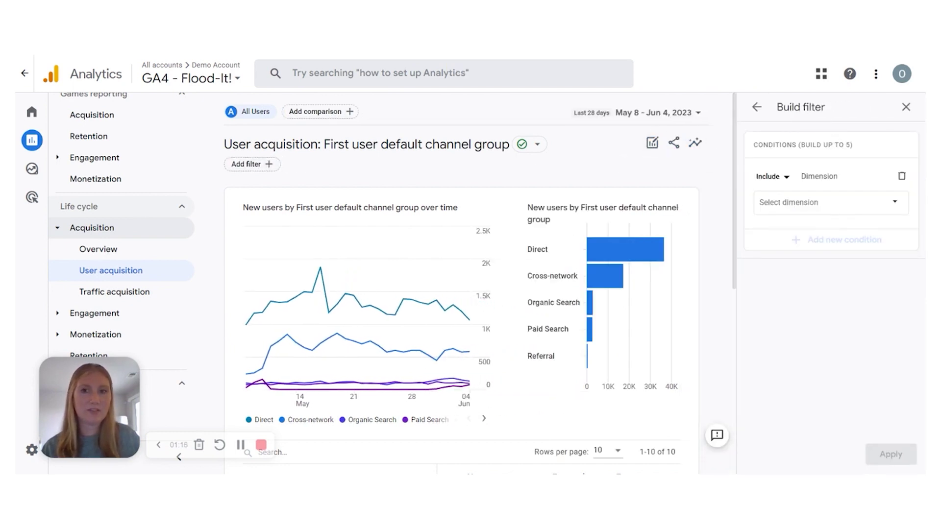
{"action": "left_click", "coordinate": [905, 107]}
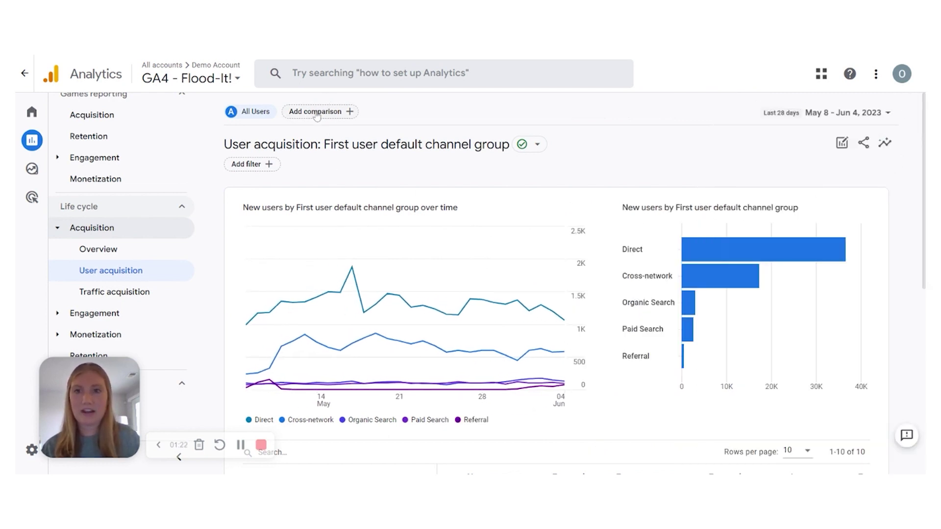
{"action": "left_click", "coordinate": [316, 112]}
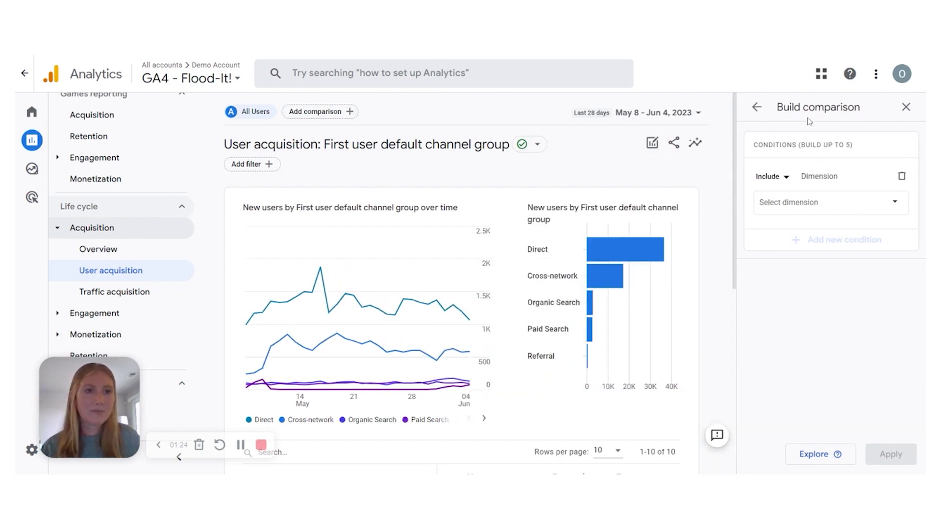
{"action": "left_click", "coordinate": [835, 202]}
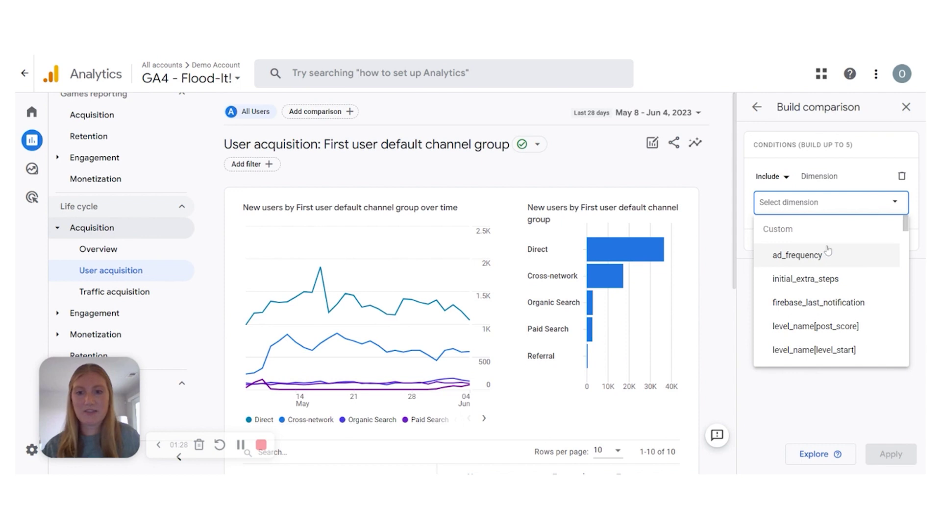
{"action": "scroll", "coordinate": [828, 251], "scroll_direction": "down", "scroll_amount": 3}
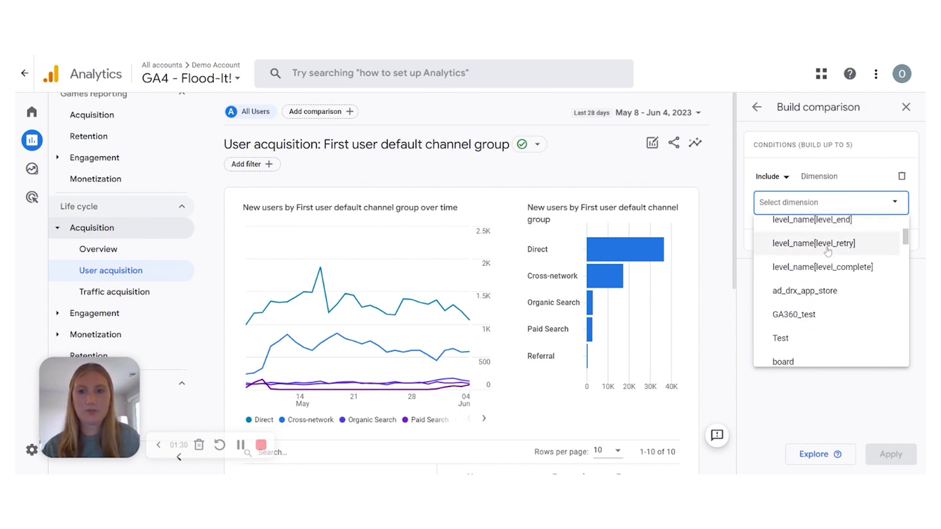
{"action": "scroll", "coordinate": [828, 251], "scroll_direction": "down", "scroll_amount": 4}
{"action": "scroll", "coordinate": [771, 249], "scroll_direction": "up", "scroll_amount": 2}
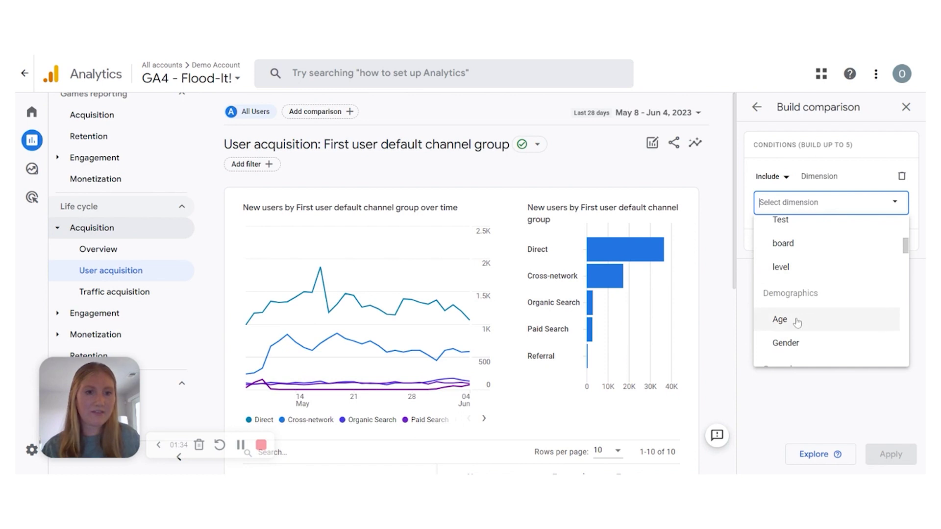
{"action": "left_click", "coordinate": [799, 320]}
{"action": "left_click", "coordinate": [821, 250]}
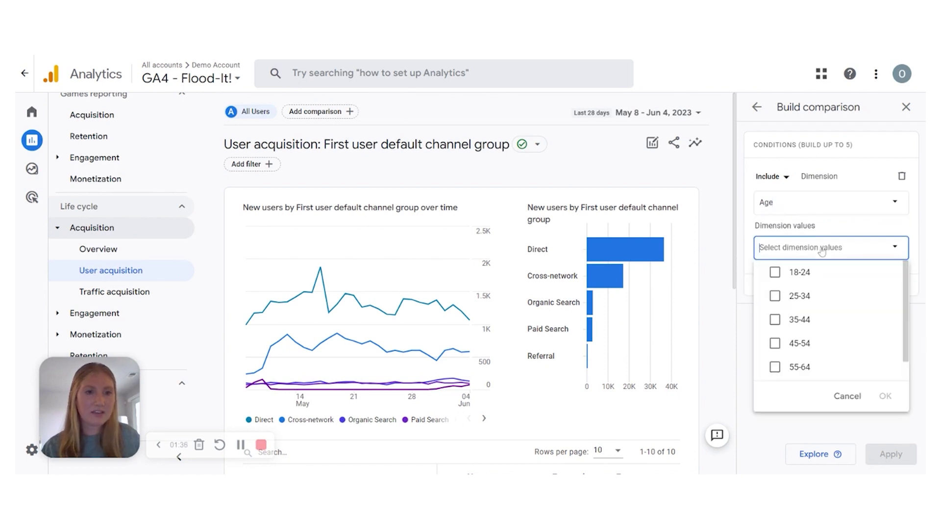
{"action": "left_click", "coordinate": [803, 273]}
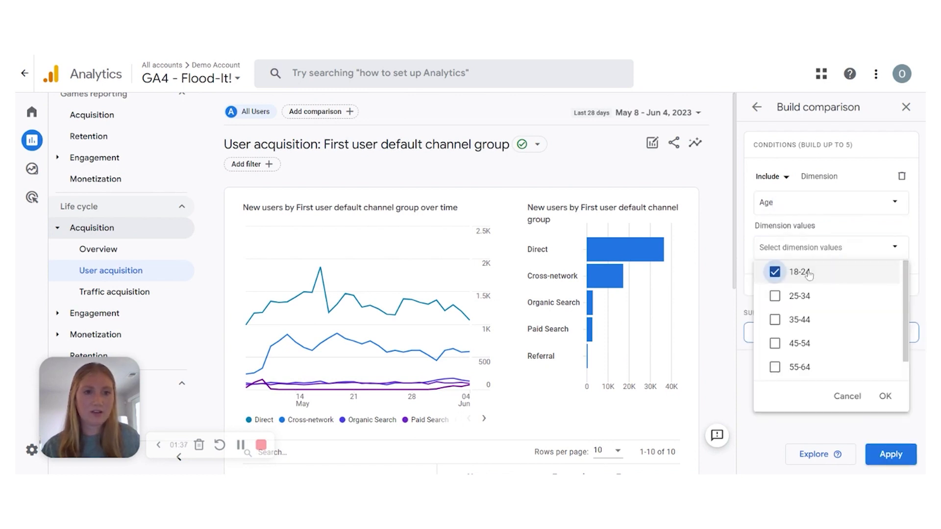
{"action": "left_click", "coordinate": [884, 397]}
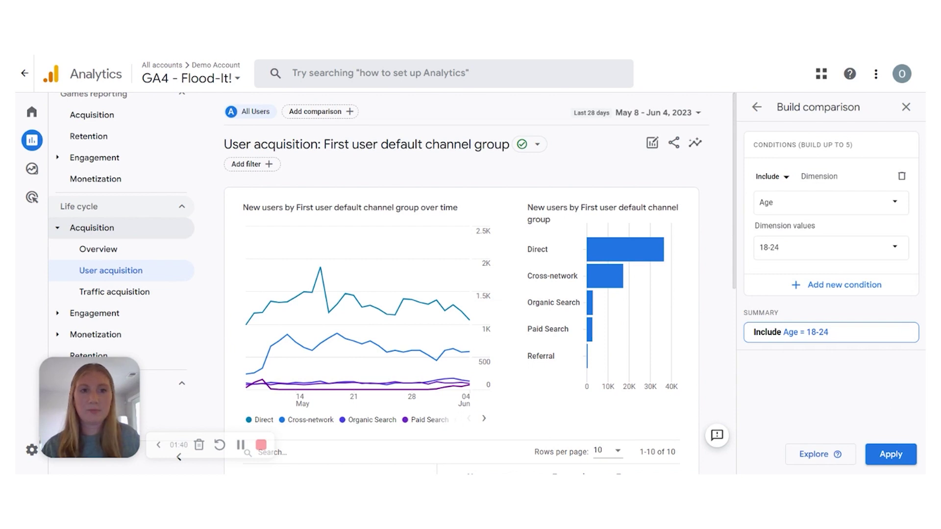
{"action": "left_click", "coordinate": [880, 454]}
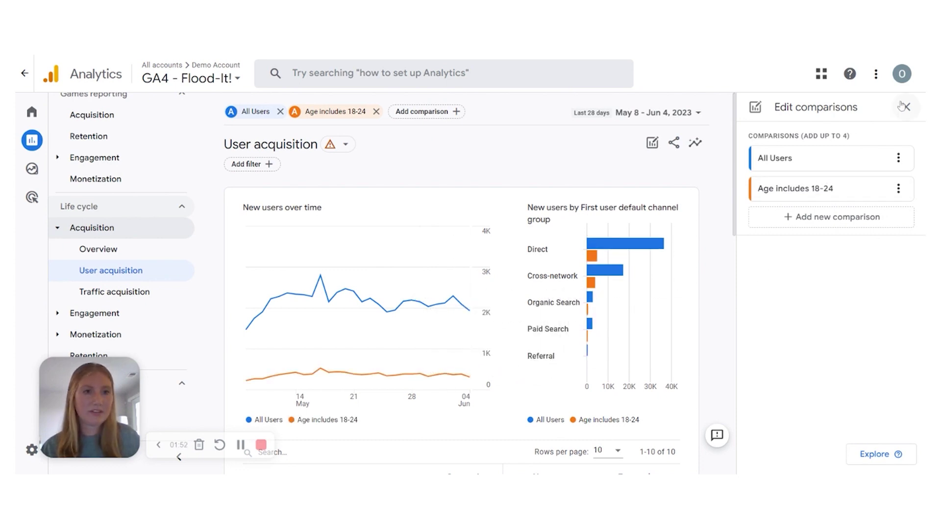
{"action": "left_click", "coordinate": [376, 113]}
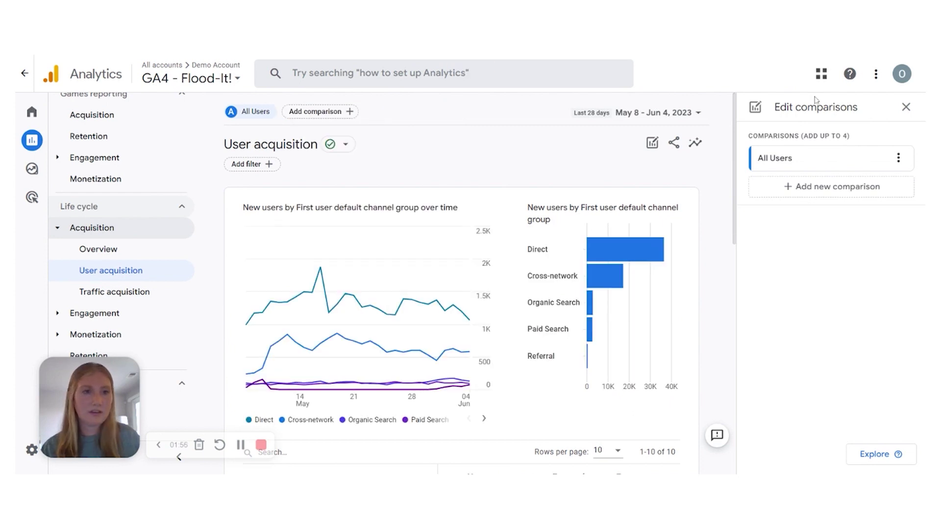
{"action": "left_click", "coordinate": [906, 108]}
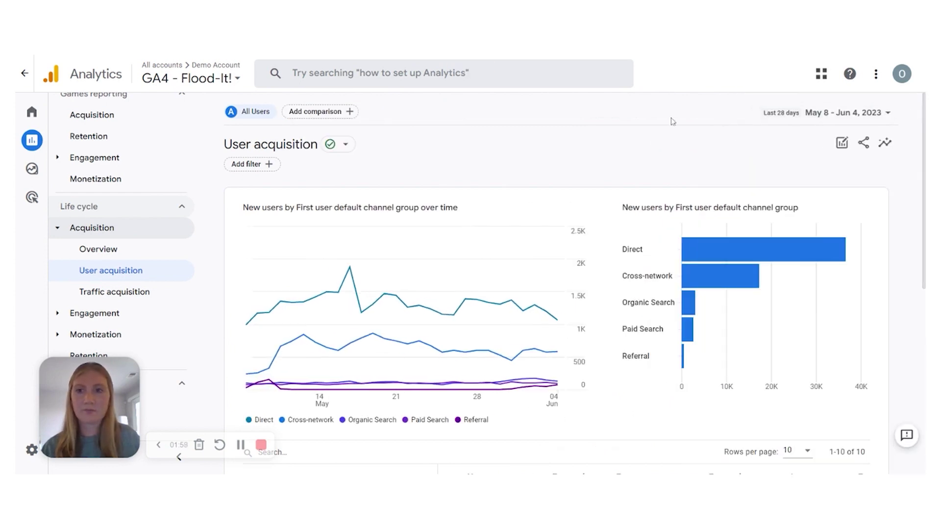
Apply an Include Age = 18-24 filter to the report, then remove it.
{"action": "left_click", "coordinate": [255, 167]}
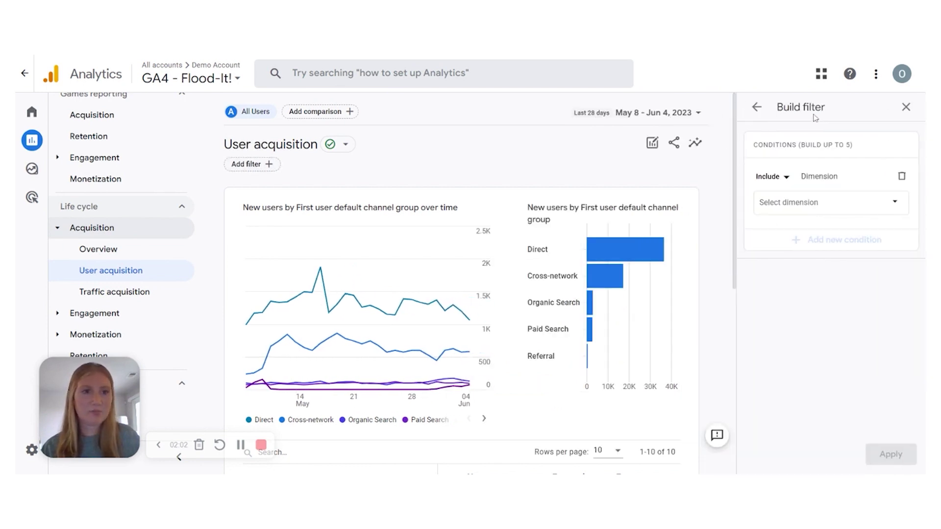
{"action": "left_click", "coordinate": [848, 203]}
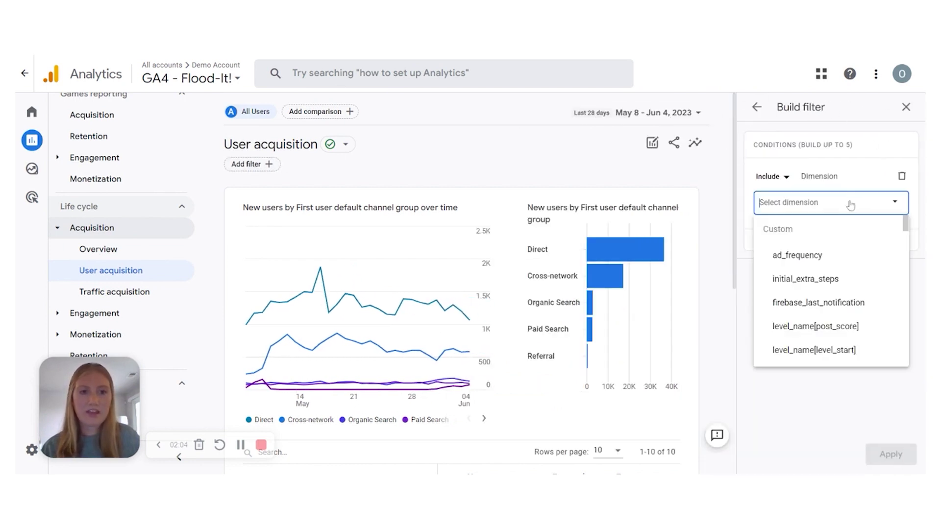
{"action": "scroll", "coordinate": [832, 252], "scroll_direction": "down", "scroll_amount": 1}
{"action": "scroll", "coordinate": [830, 252], "scroll_direction": "down", "scroll_amount": 5}
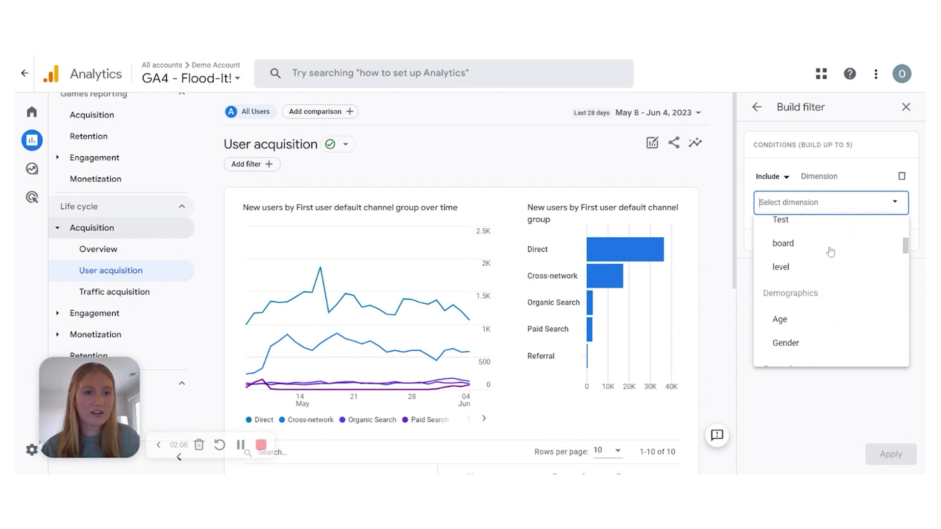
{"action": "left_click", "coordinate": [802, 258]}
{"action": "left_click", "coordinate": [818, 247]}
{"action": "left_click", "coordinate": [774, 271]}
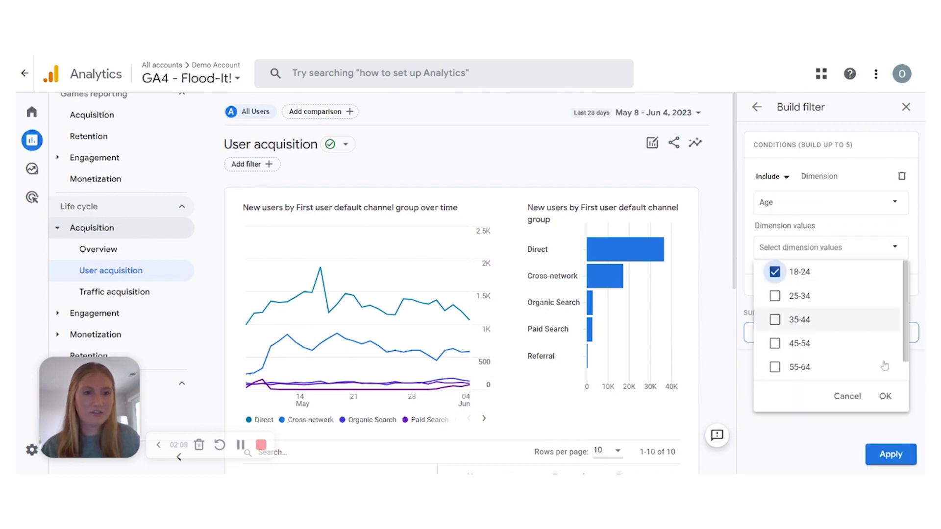
{"action": "left_click", "coordinate": [885, 396]}
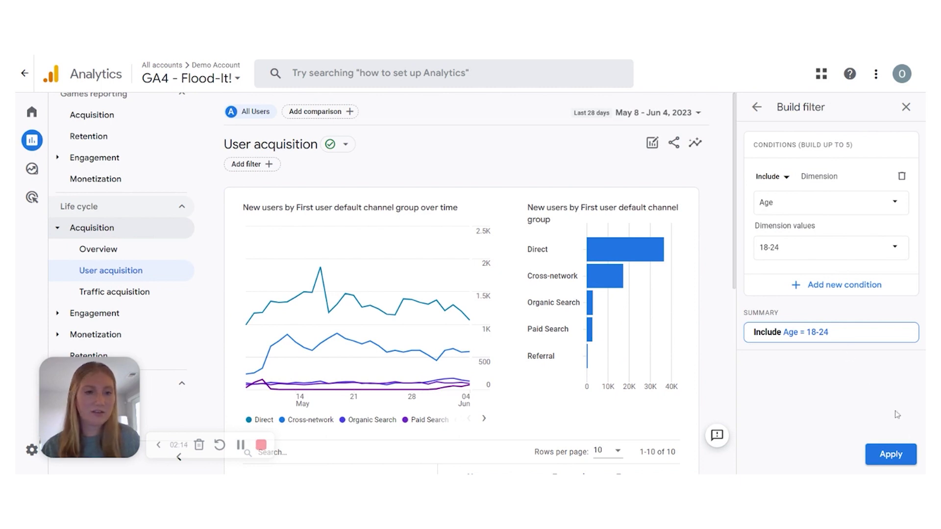
{"action": "left_click", "coordinate": [892, 451]}
{"action": "mouse_move", "coordinate": [701, 305]}
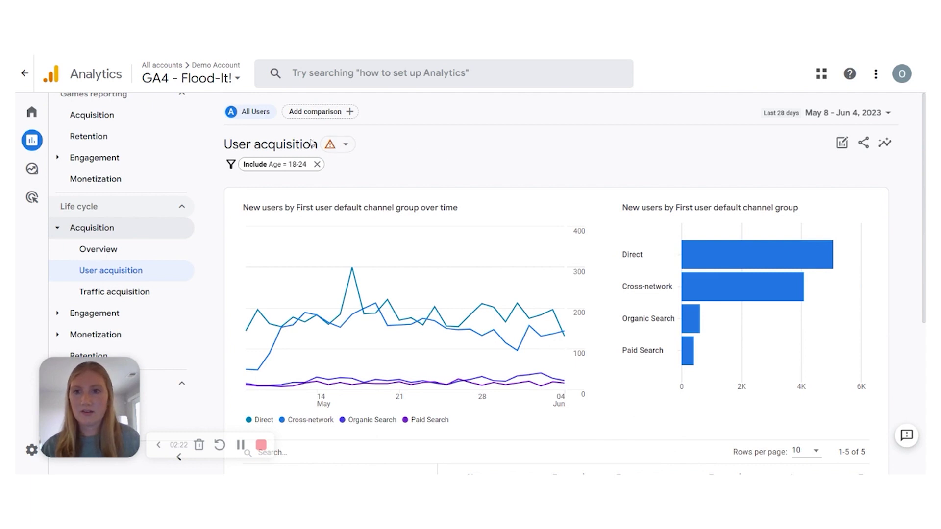
{"action": "left_click", "coordinate": [317, 164]}
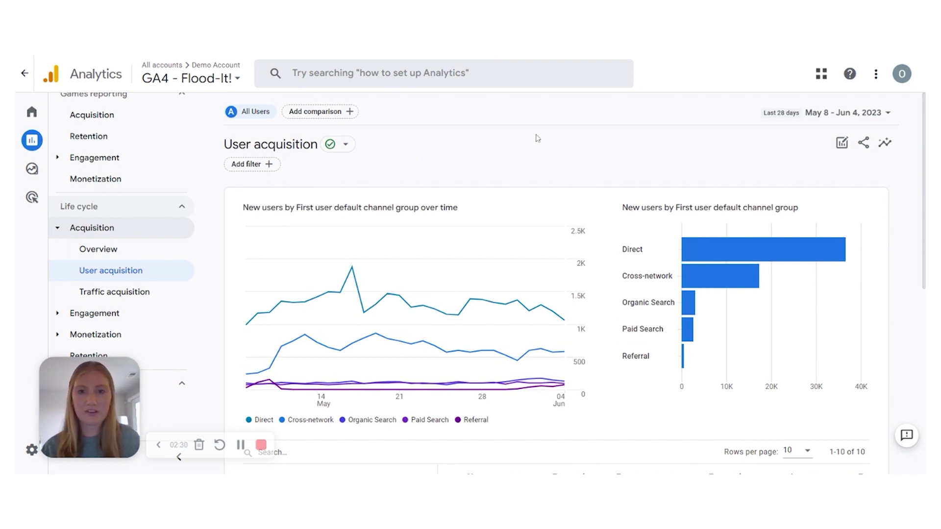
Change the table's primary dimension to First user campaign.
{"action": "scroll", "coordinate": [836, 203], "scroll_direction": "down", "scroll_amount": 5}
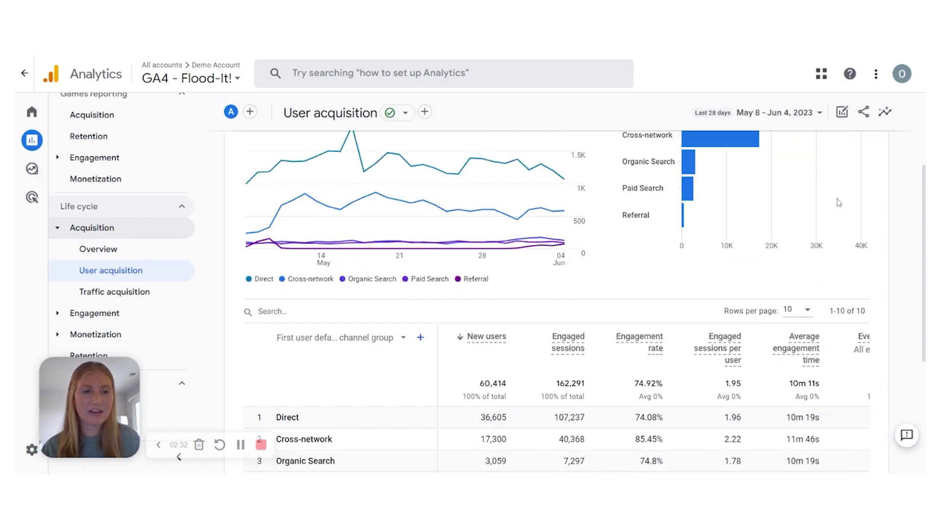
{"action": "scroll", "coordinate": [903, 214], "scroll_direction": "down", "scroll_amount": 3}
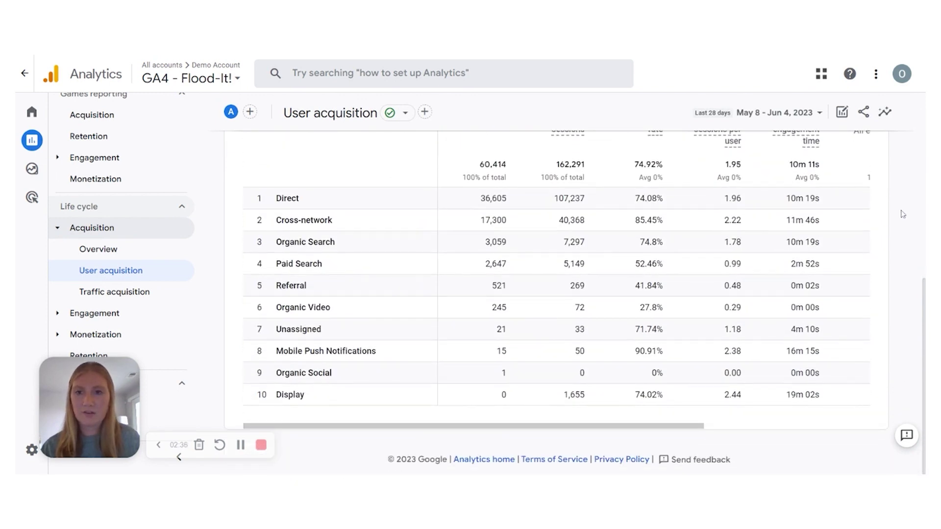
{"action": "scroll", "coordinate": [902, 214], "scroll_direction": "up", "scroll_amount": 1}
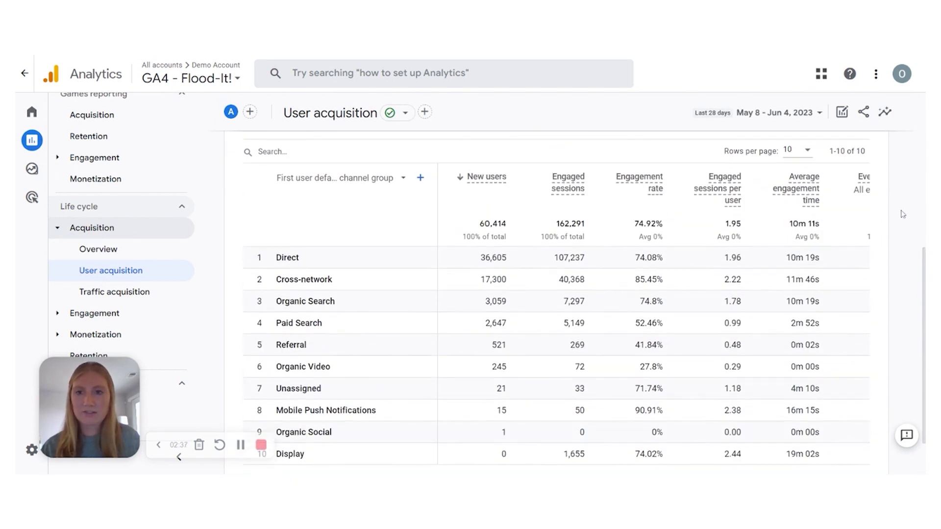
{"action": "left_click", "coordinate": [398, 179]}
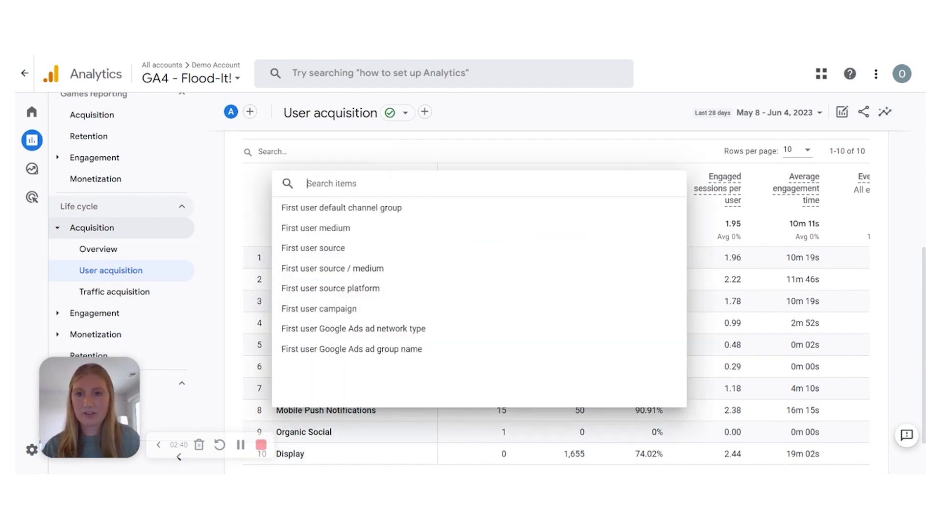
{"action": "left_click", "coordinate": [336, 315]}
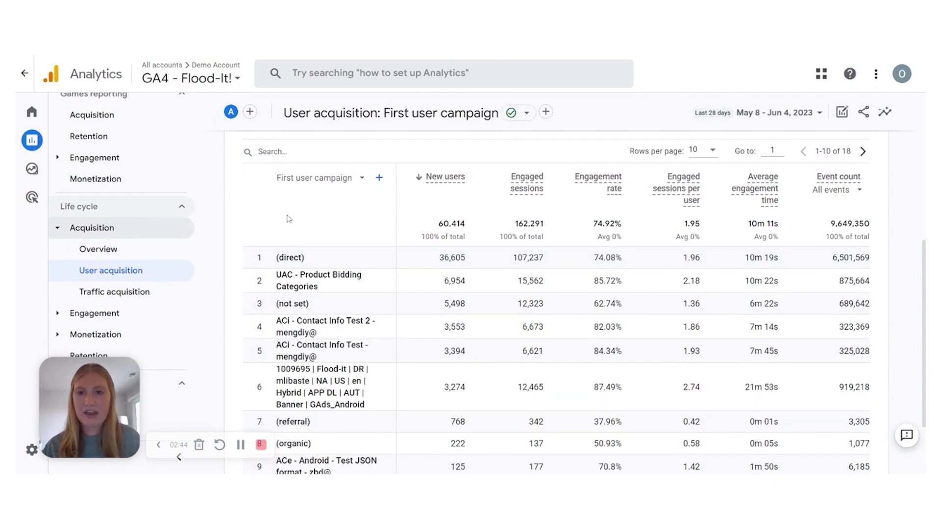
{"action": "scroll", "coordinate": [354, 226], "scroll_direction": "down", "scroll_amount": 2}
{"action": "scroll", "coordinate": [353, 206], "scroll_direction": "up", "scroll_amount": 2}
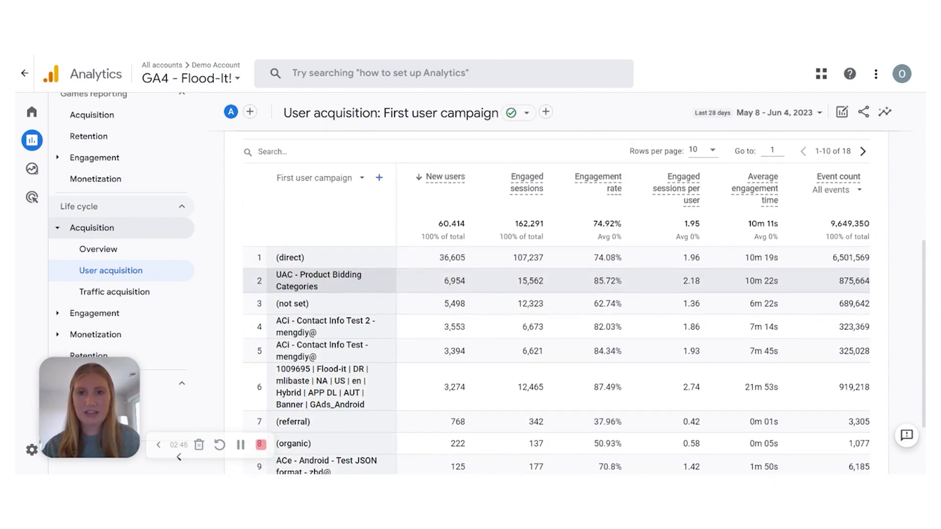
Switch the table's primary dimension back to First user default channel group.
{"action": "left_click", "coordinate": [361, 178]}
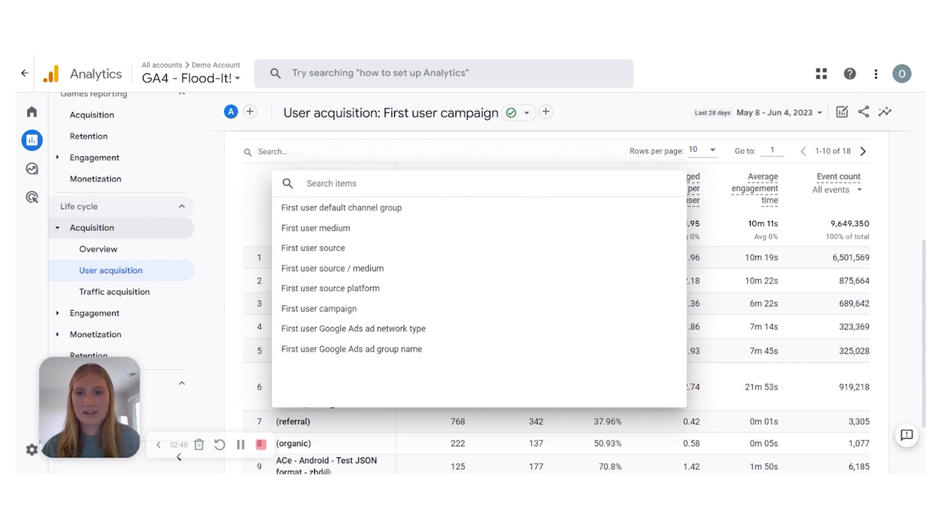
{"action": "left_click", "coordinate": [335, 201]}
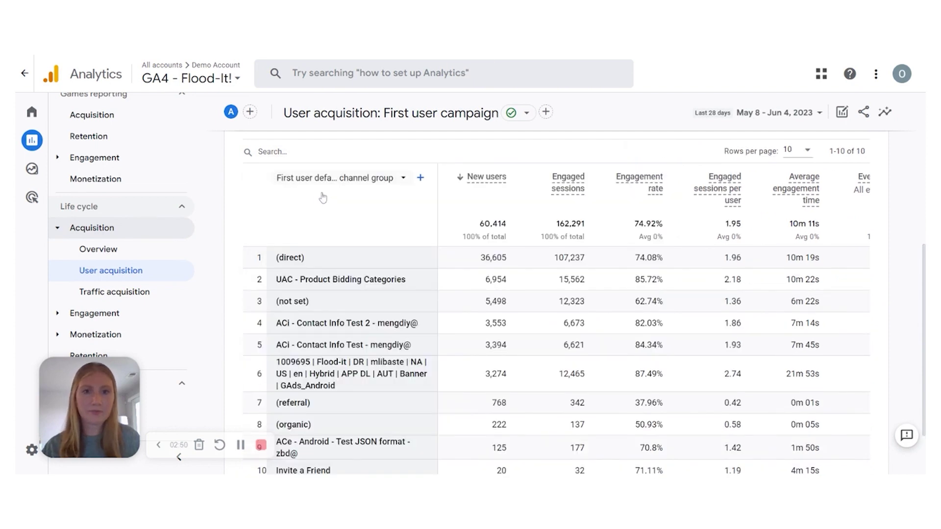
{"action": "scroll", "coordinate": [330, 198], "scroll_direction": "down", "scroll_amount": 2}
Scroll the table sideways to review its metric columns.
{"action": "left_click_drag", "start_coordinate": [663, 436], "coordinate": [785, 433]}
{"action": "scroll", "coordinate": [786, 434], "scroll_direction": "up", "scroll_amount": 3}
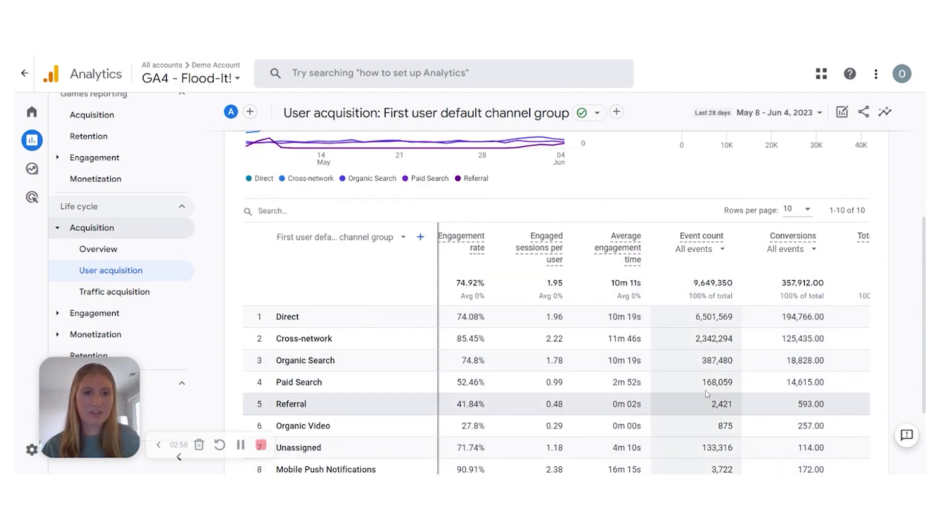
{"action": "scroll", "coordinate": [710, 309], "scroll_direction": "down", "scroll_amount": 3}
{"action": "left_click_drag", "start_coordinate": [709, 424], "coordinate": [771, 426]}
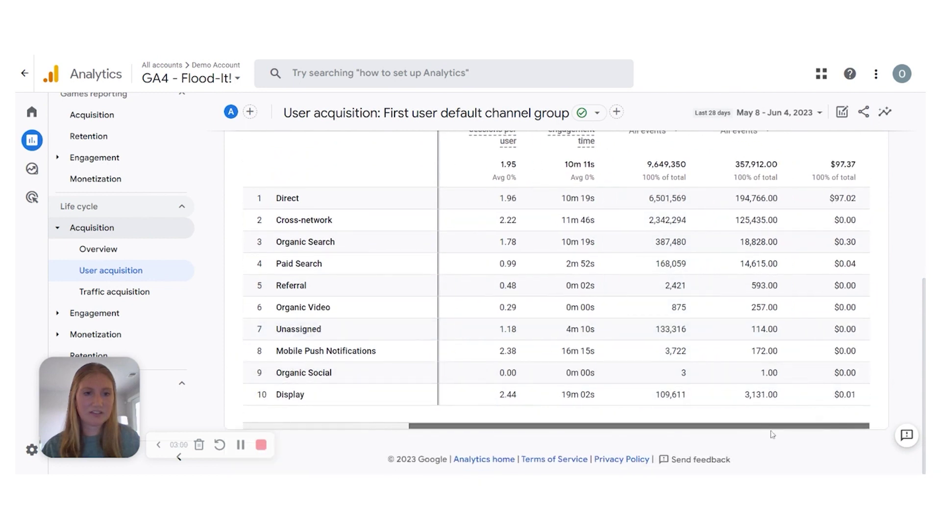
{"action": "scroll", "coordinate": [752, 370], "scroll_direction": "up", "scroll_amount": 3}
{"action": "scroll", "coordinate": [752, 371], "scroll_direction": "down", "scroll_amount": 3}
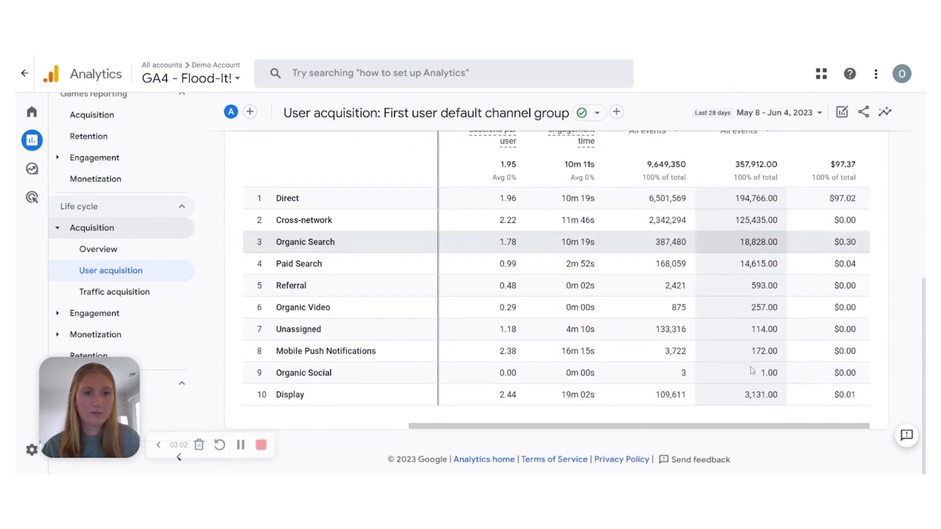
{"action": "left_click_drag", "start_coordinate": [686, 426], "coordinate": [524, 429]}
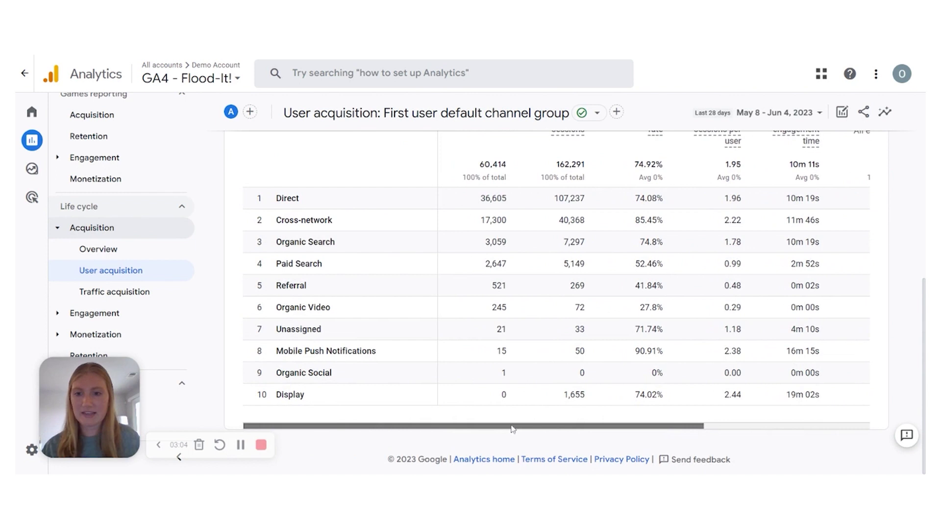
{"action": "scroll", "coordinate": [447, 344], "scroll_direction": "up", "scroll_amount": 2}
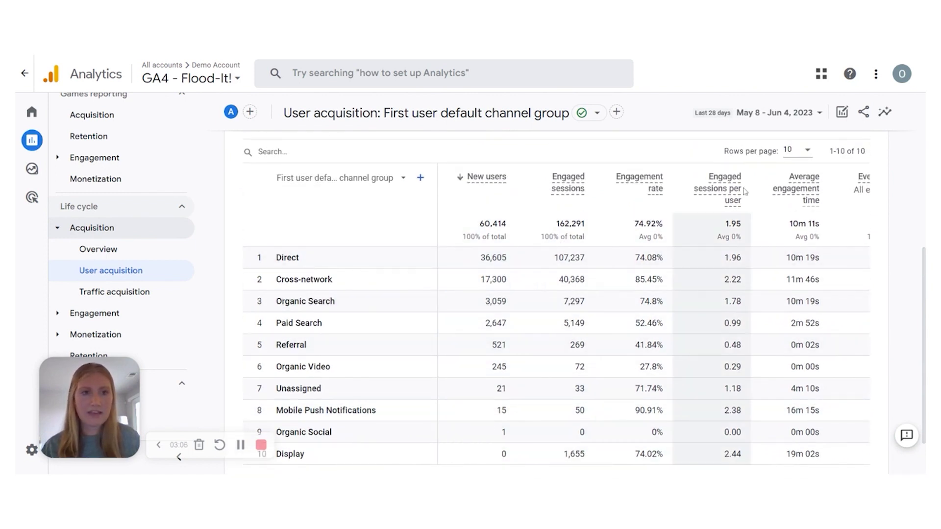
{"action": "left_click", "coordinate": [804, 154]}
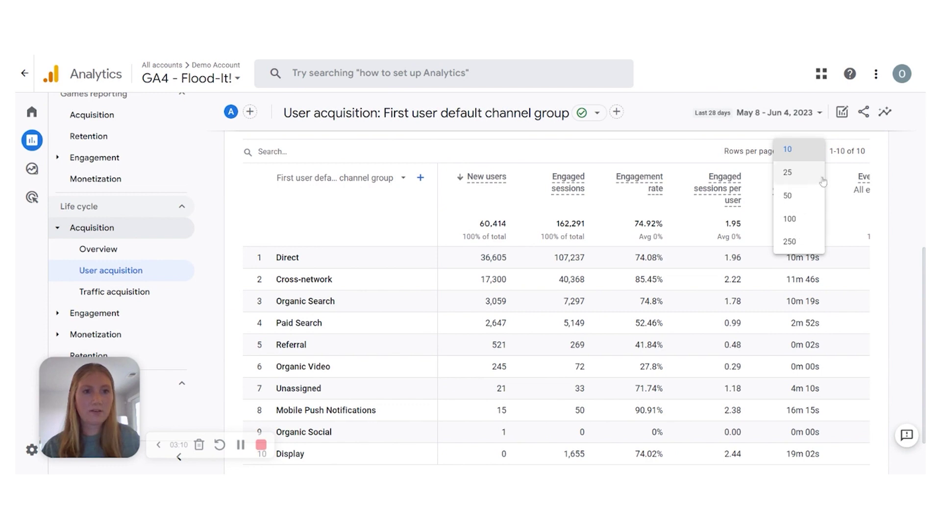
{"action": "left_click", "coordinate": [810, 156]}
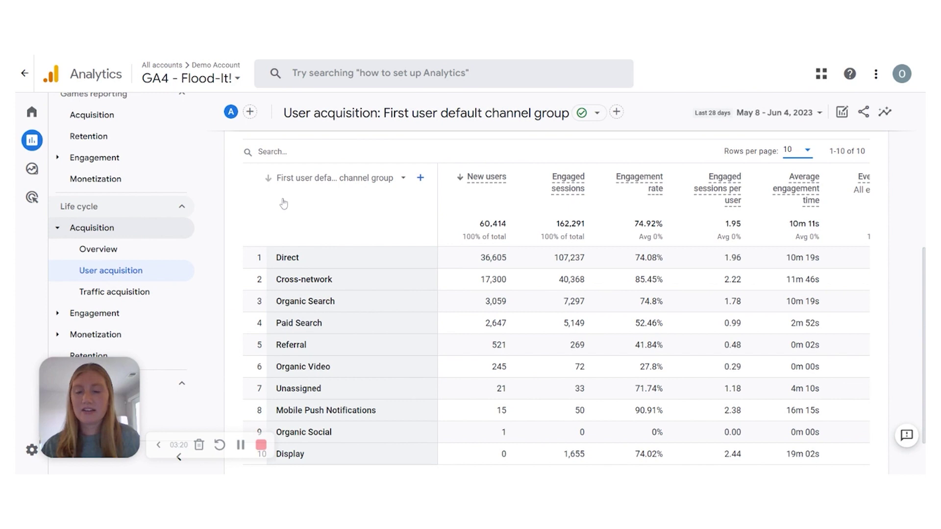
Add Age from Demographics as the table's secondary dimension.
{"action": "left_click", "coordinate": [421, 179]}
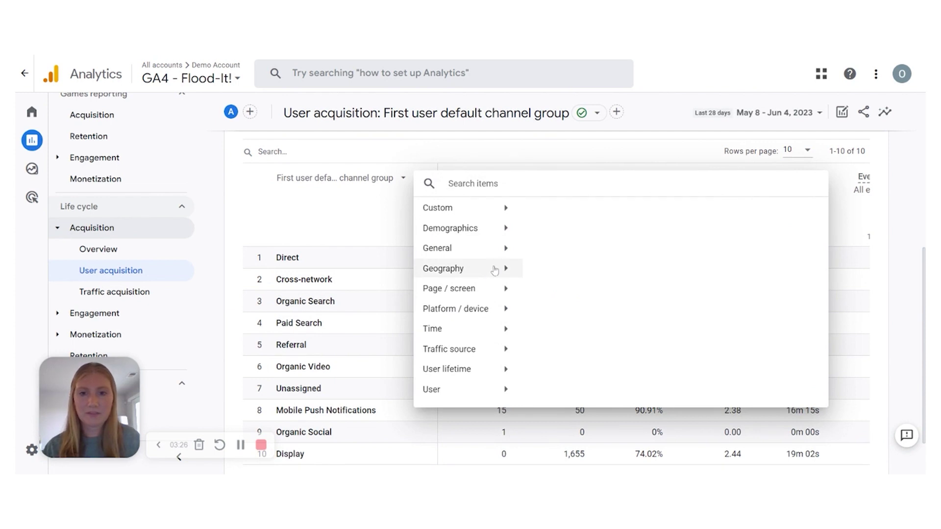
{"action": "left_click", "coordinate": [505, 216]}
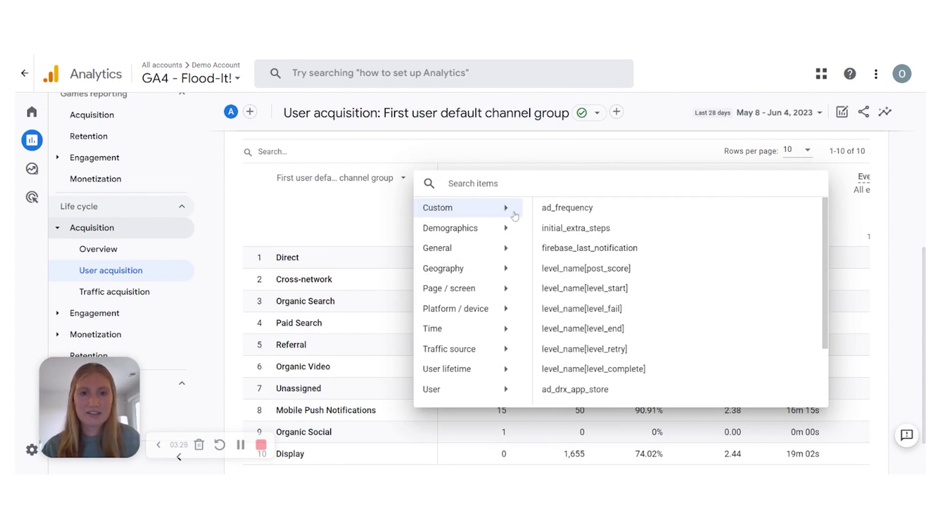
{"action": "scroll", "coordinate": [542, 222], "scroll_direction": "down", "scroll_amount": 2}
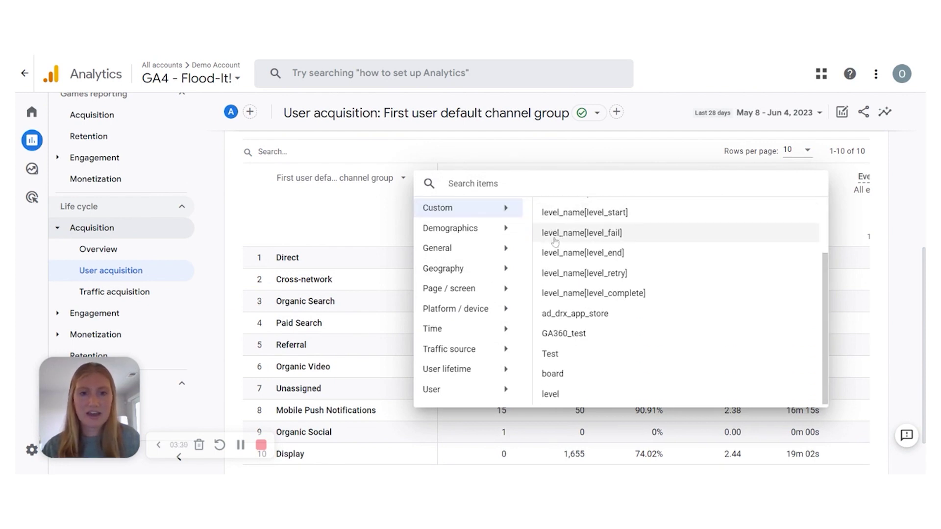
{"action": "left_click", "coordinate": [507, 230]}
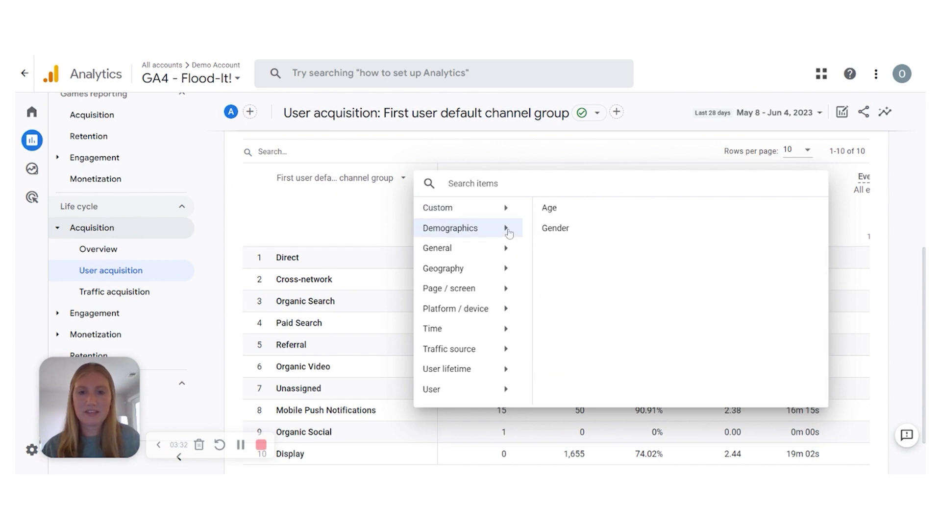
{"action": "left_click", "coordinate": [551, 212]}
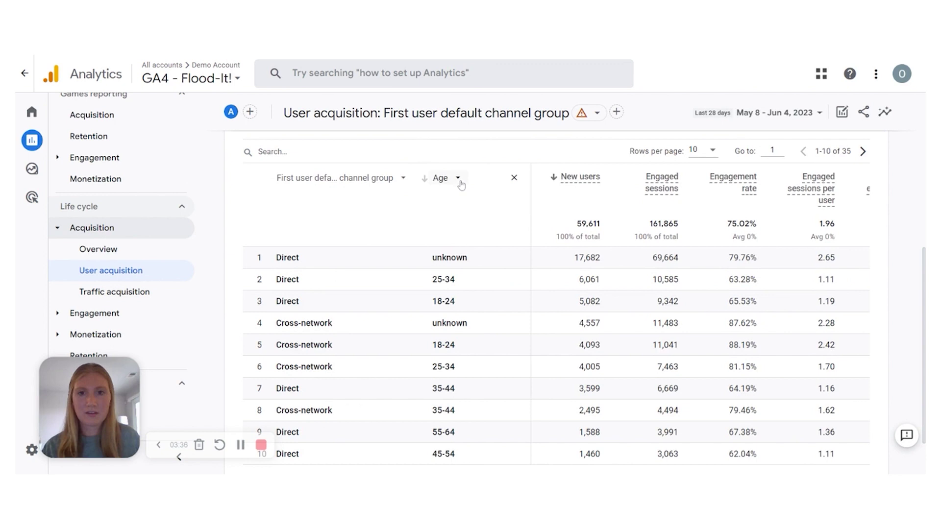
Set the table to 50 rows per page and review all 35 channel-by-age rows.
{"action": "scroll", "coordinate": [466, 189], "scroll_direction": "down", "scroll_amount": 2}
{"action": "scroll", "coordinate": [467, 189], "scroll_direction": "up", "scroll_amount": 2}
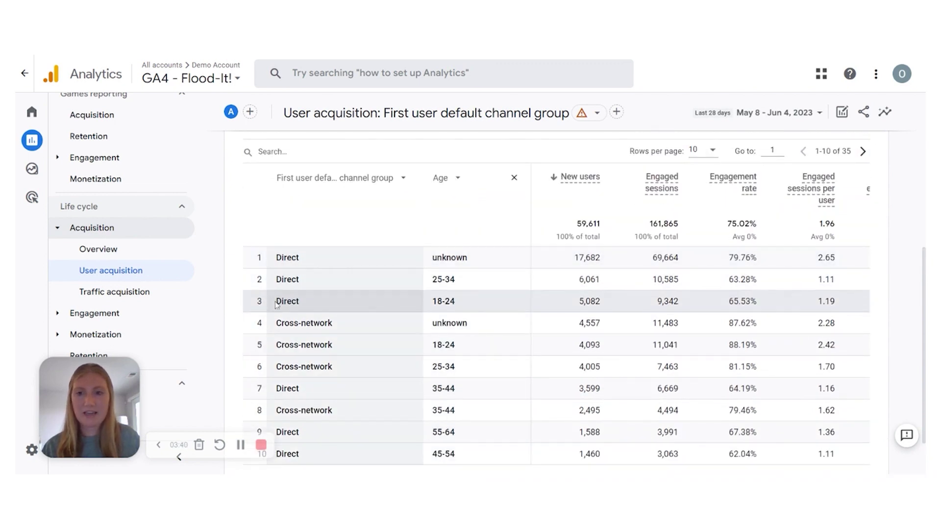
{"action": "scroll", "coordinate": [278, 305], "scroll_direction": "down", "scroll_amount": 2}
{"action": "scroll", "coordinate": [490, 343], "scroll_direction": "up", "scroll_amount": 4}
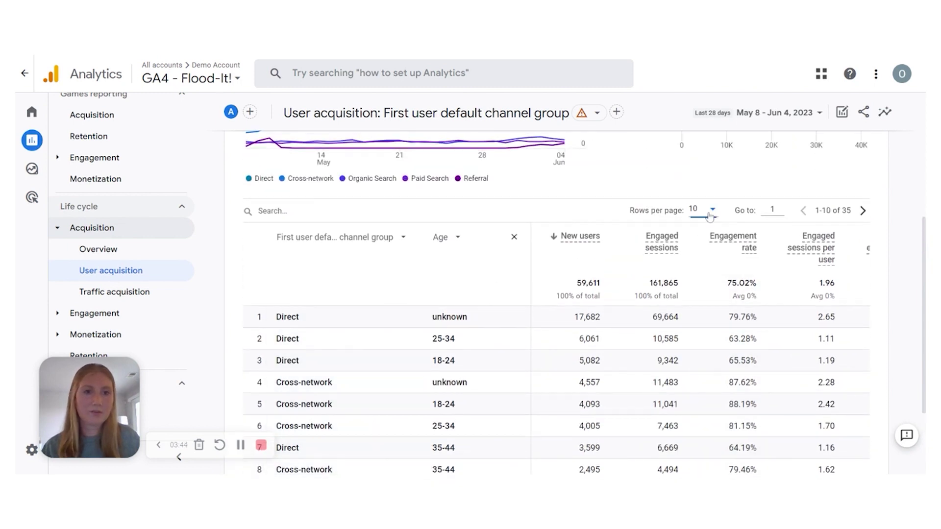
{"action": "left_click", "coordinate": [713, 212]}
{"action": "left_click", "coordinate": [699, 253]}
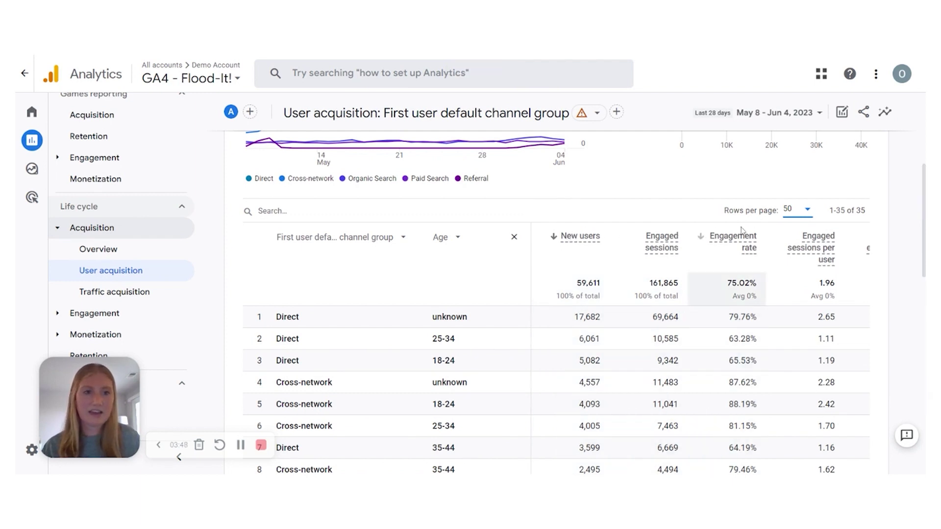
{"action": "scroll", "coordinate": [627, 222], "scroll_direction": "down", "scroll_amount": 4}
{"action": "scroll", "coordinate": [626, 222], "scroll_direction": "down", "scroll_amount": 3}
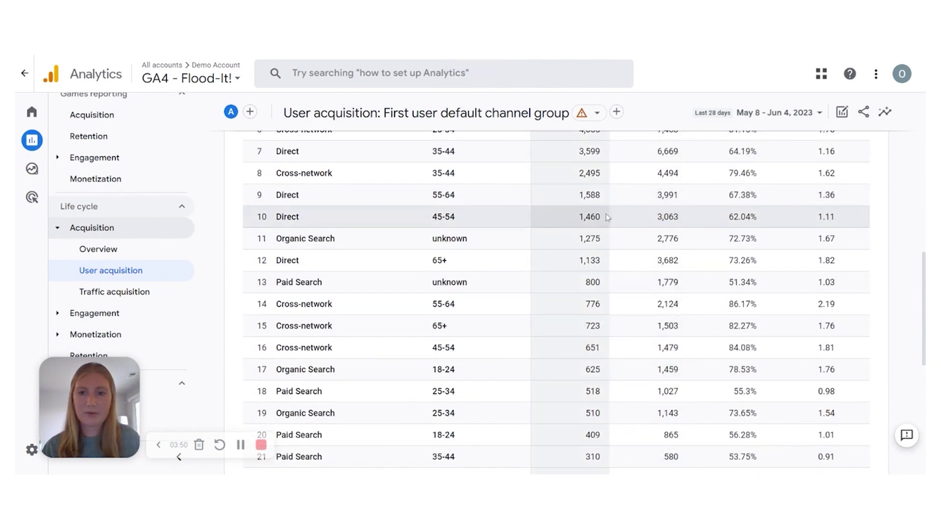
{"action": "scroll", "coordinate": [552, 217], "scroll_direction": "down", "scroll_amount": 3}
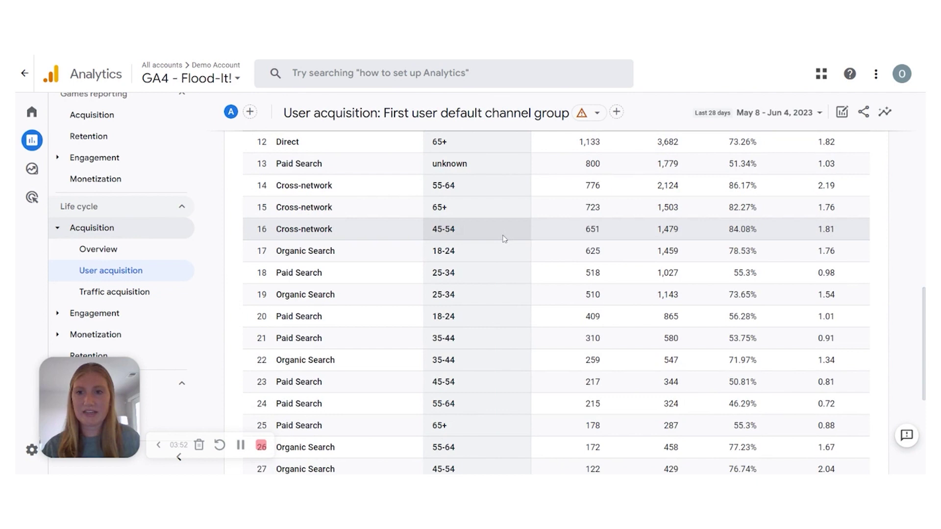
{"action": "scroll", "coordinate": [503, 249], "scroll_direction": "up", "scroll_amount": 9}
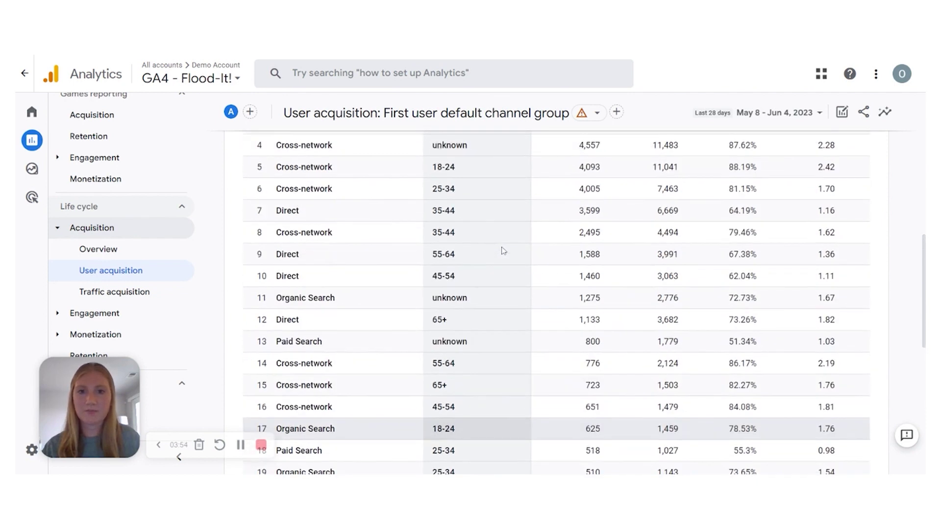
{"action": "scroll", "coordinate": [502, 250], "scroll_direction": "up", "scroll_amount": 5}
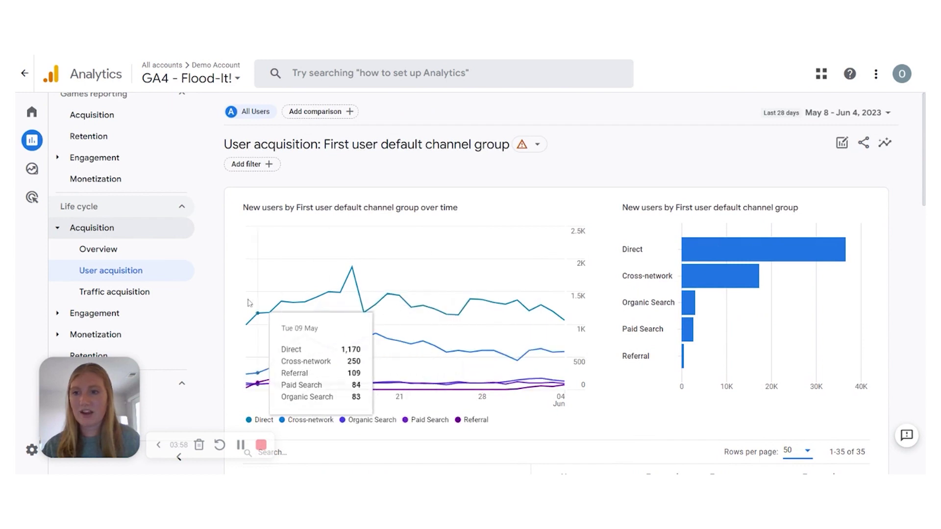
Open the Traffic acquisition report from Life cycle > Acquisition.
{"action": "left_click", "coordinate": [137, 294]}
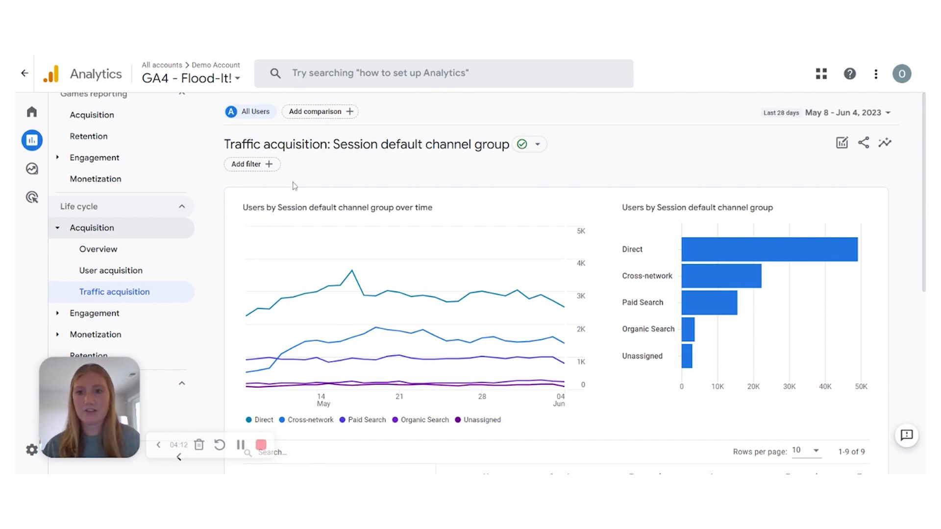
{"action": "left_click", "coordinate": [335, 118]}
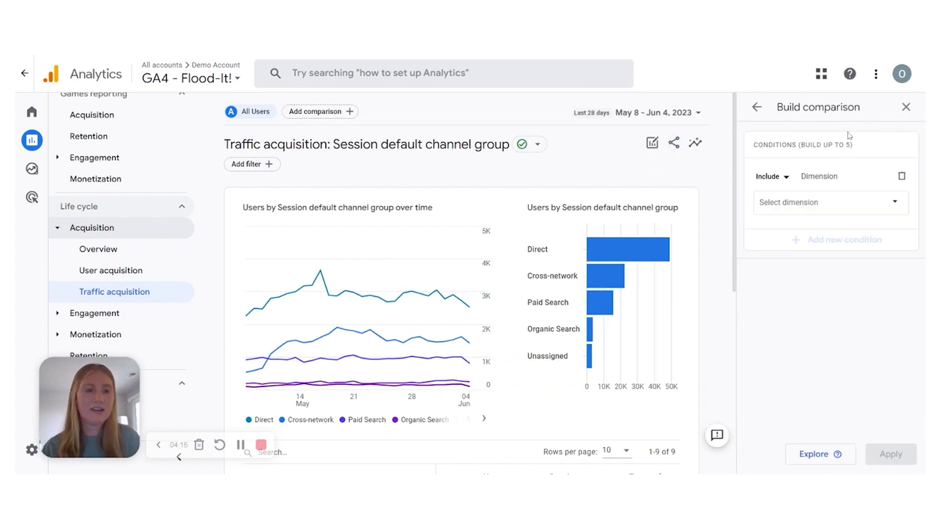
{"action": "left_click", "coordinate": [826, 205]}
{"action": "scroll", "coordinate": [830, 245], "scroll_direction": "down", "scroll_amount": 3}
{"action": "scroll", "coordinate": [832, 259], "scroll_direction": "down", "scroll_amount": 1}
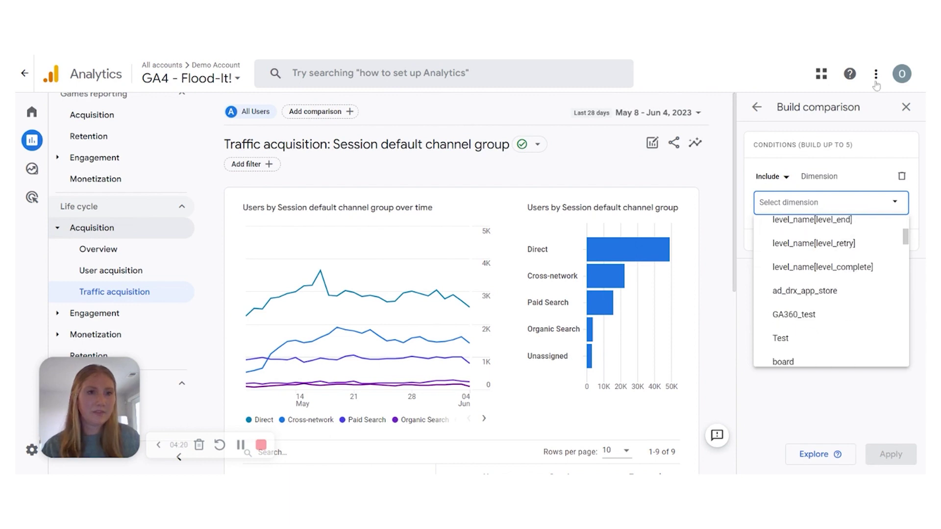
{"action": "left_click", "coordinate": [905, 109]}
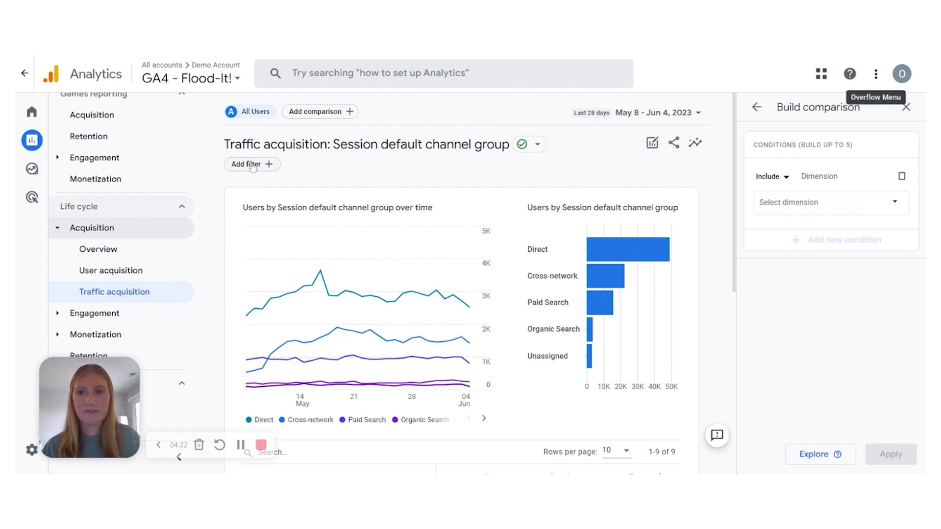
{"action": "left_click", "coordinate": [269, 166]}
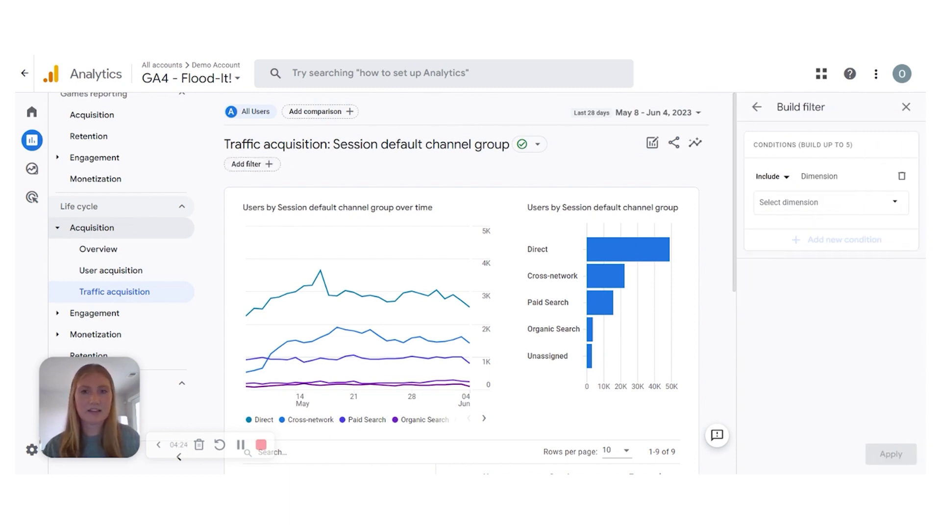
{"action": "left_click", "coordinate": [905, 107]}
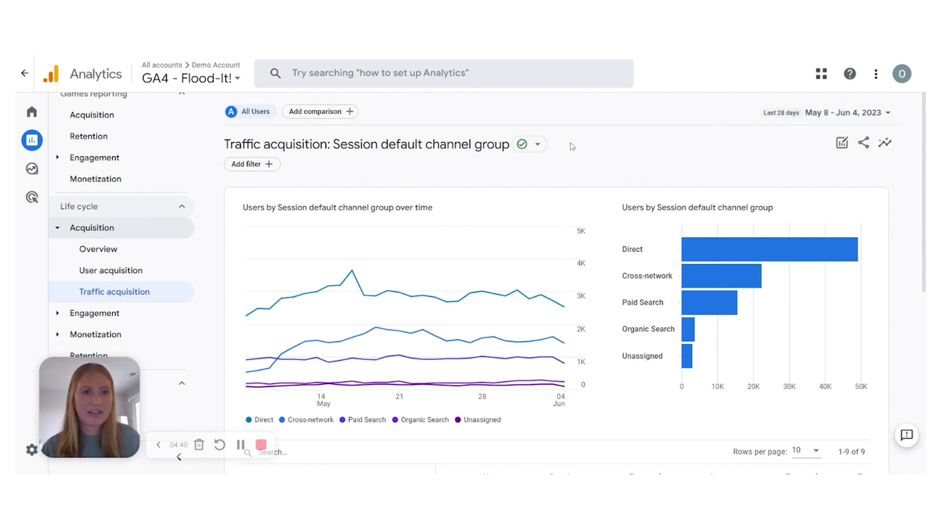
{"action": "scroll", "coordinate": [671, 199], "scroll_direction": "down", "scroll_amount": 6}
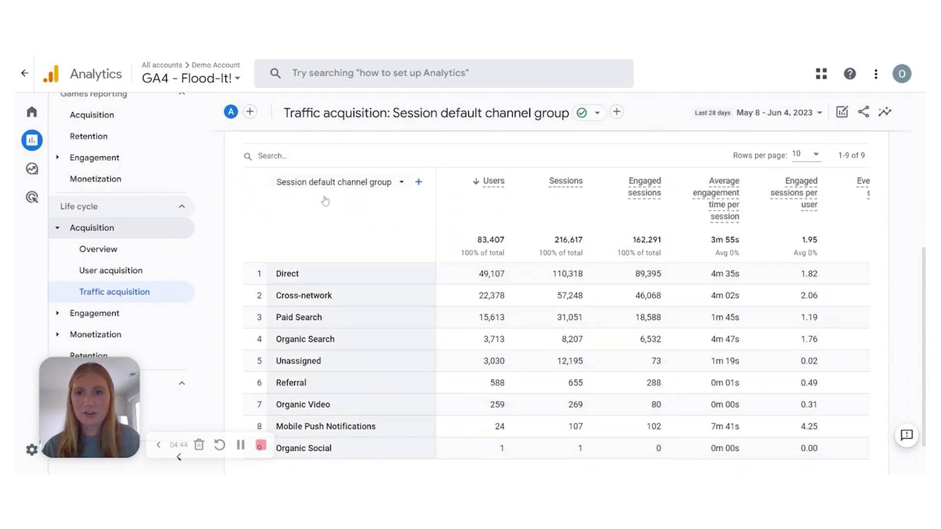
{"action": "left_click", "coordinate": [418, 182]}
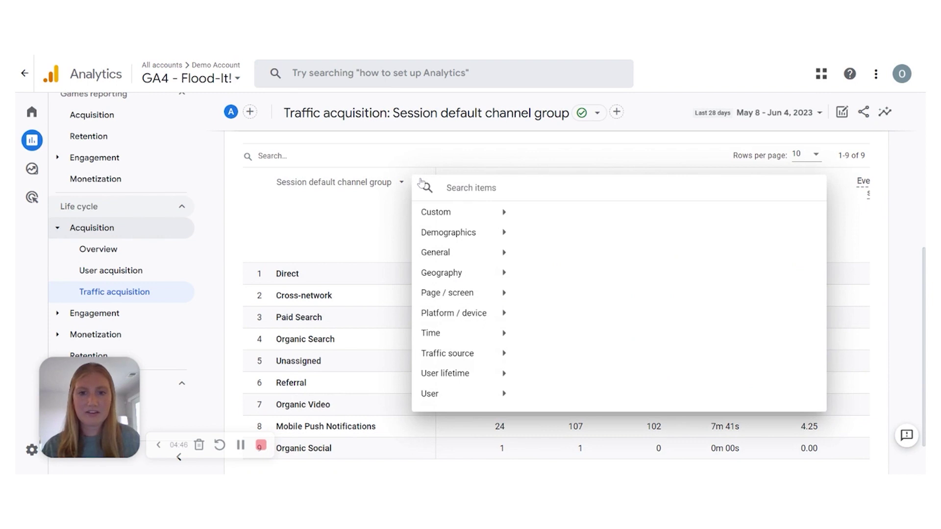
{"action": "left_click", "coordinate": [344, 205]}
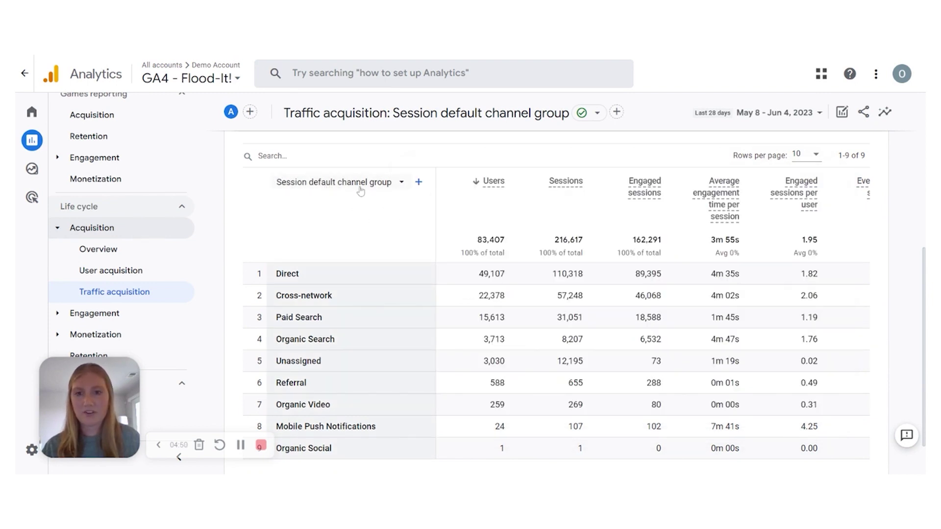
{"action": "left_click", "coordinate": [401, 182]}
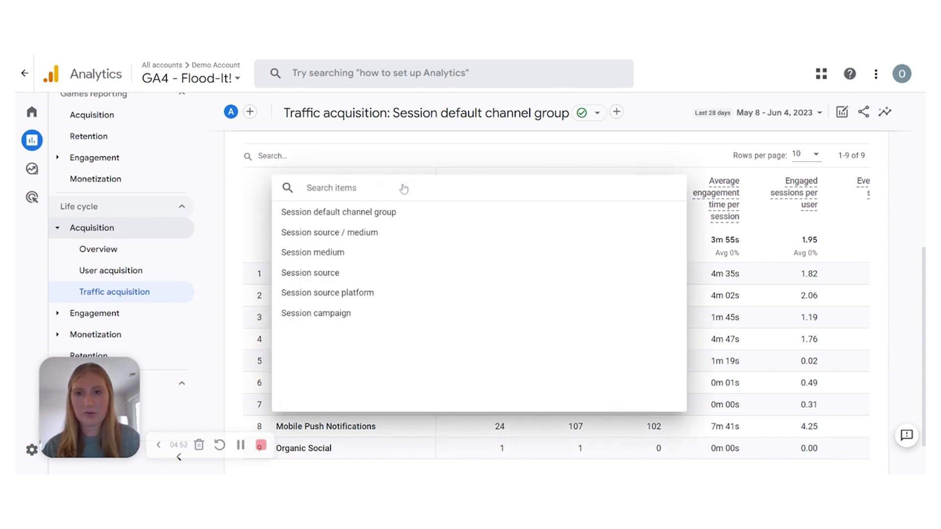
{"action": "left_click", "coordinate": [257, 204]}
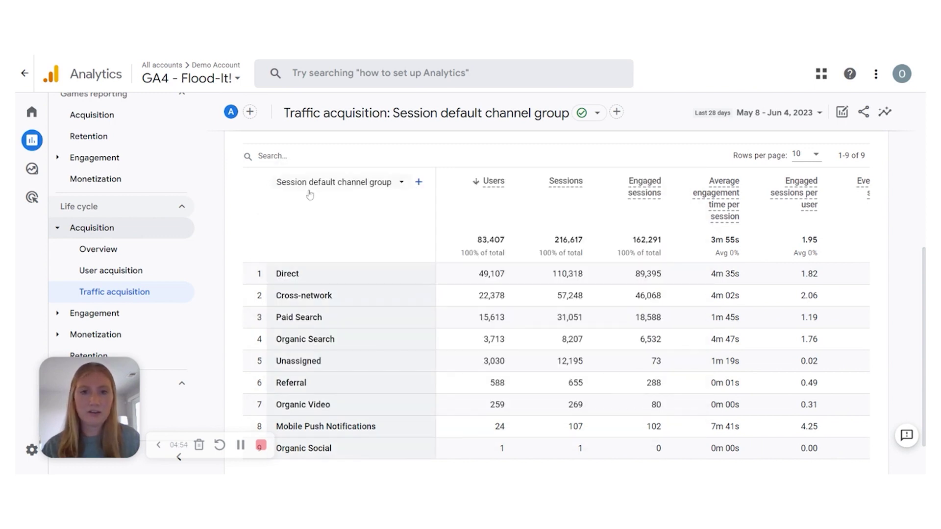
{"action": "left_click", "coordinate": [402, 183]}
{"action": "left_click", "coordinate": [353, 204]}
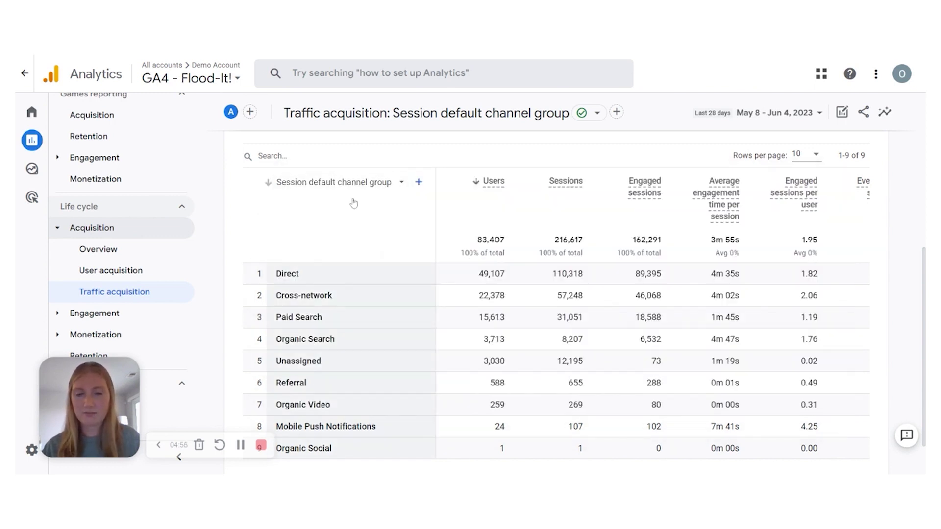
{"action": "scroll", "coordinate": [353, 204], "scroll_direction": "down", "scroll_amount": 2}
{"action": "left_click_drag", "start_coordinate": [499, 431], "coordinate": [738, 447]}
{"action": "scroll", "coordinate": [817, 201], "scroll_direction": "up", "scroll_amount": 3}
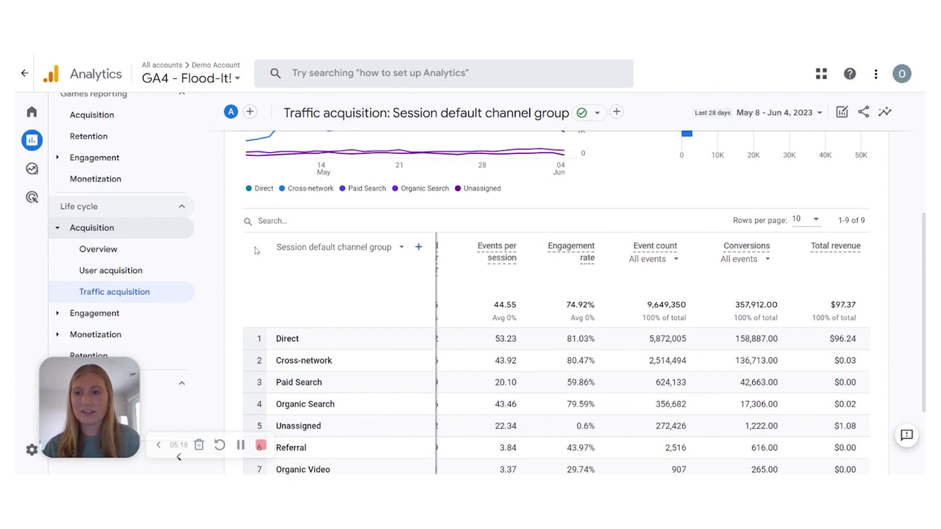
{"action": "scroll", "coordinate": [258, 250], "scroll_direction": "up", "scroll_amount": 4}
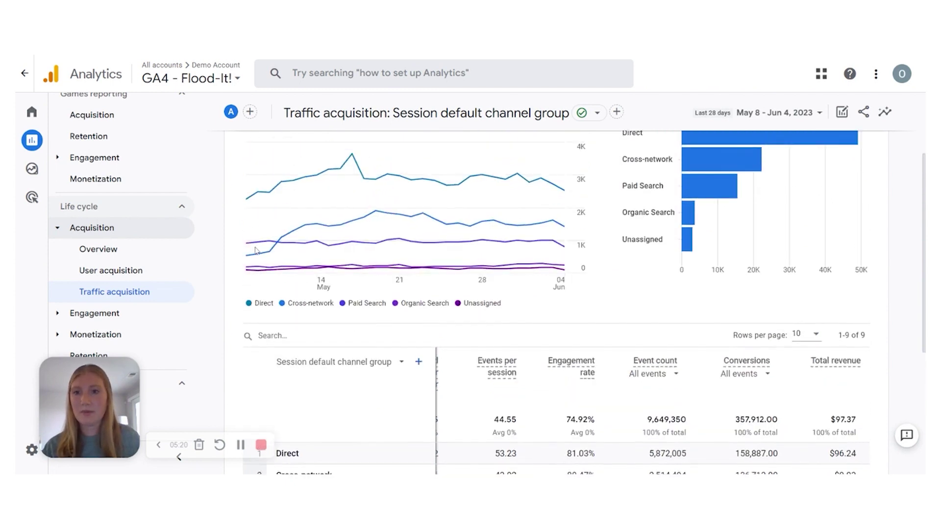